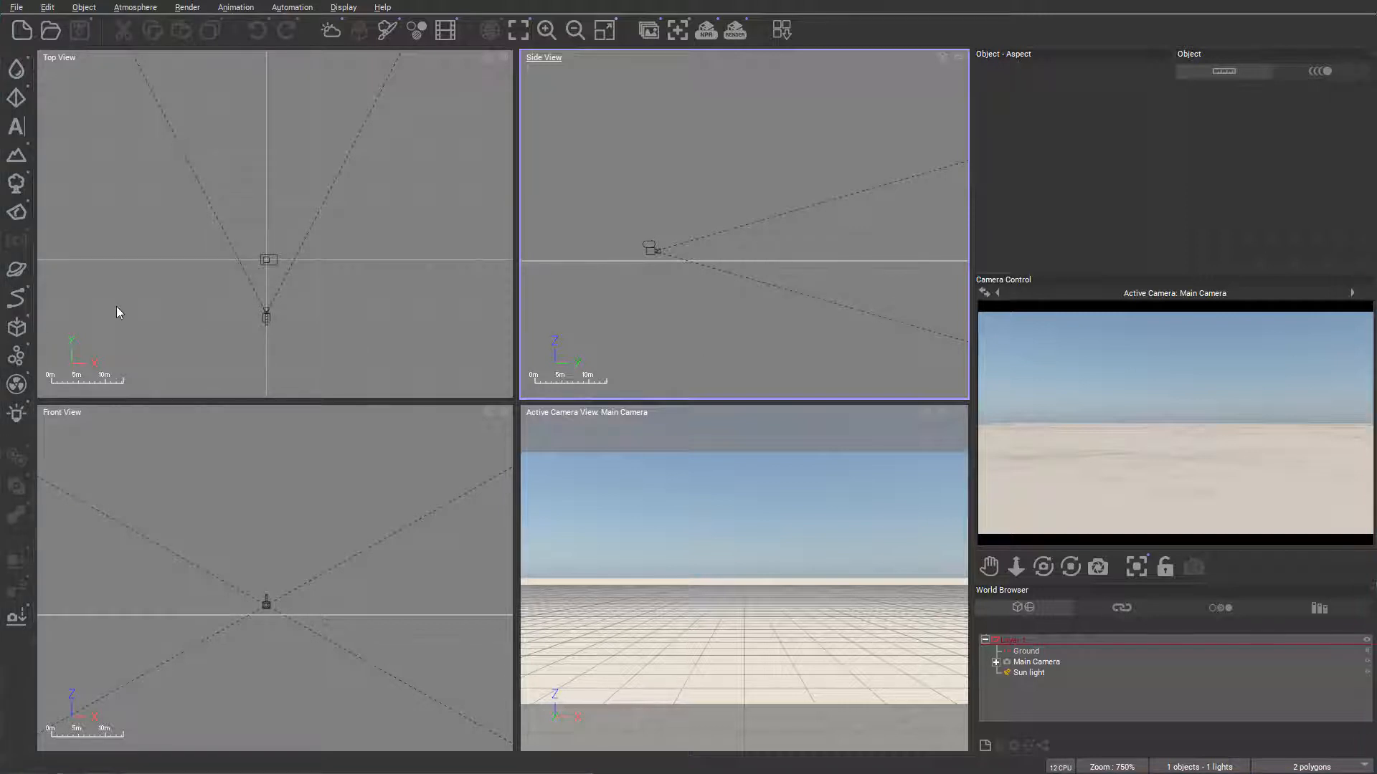
# - Add a directional light and place it at about X 25 m, Y -8 m, Z 16 m
pyautogui.click(15, 412)
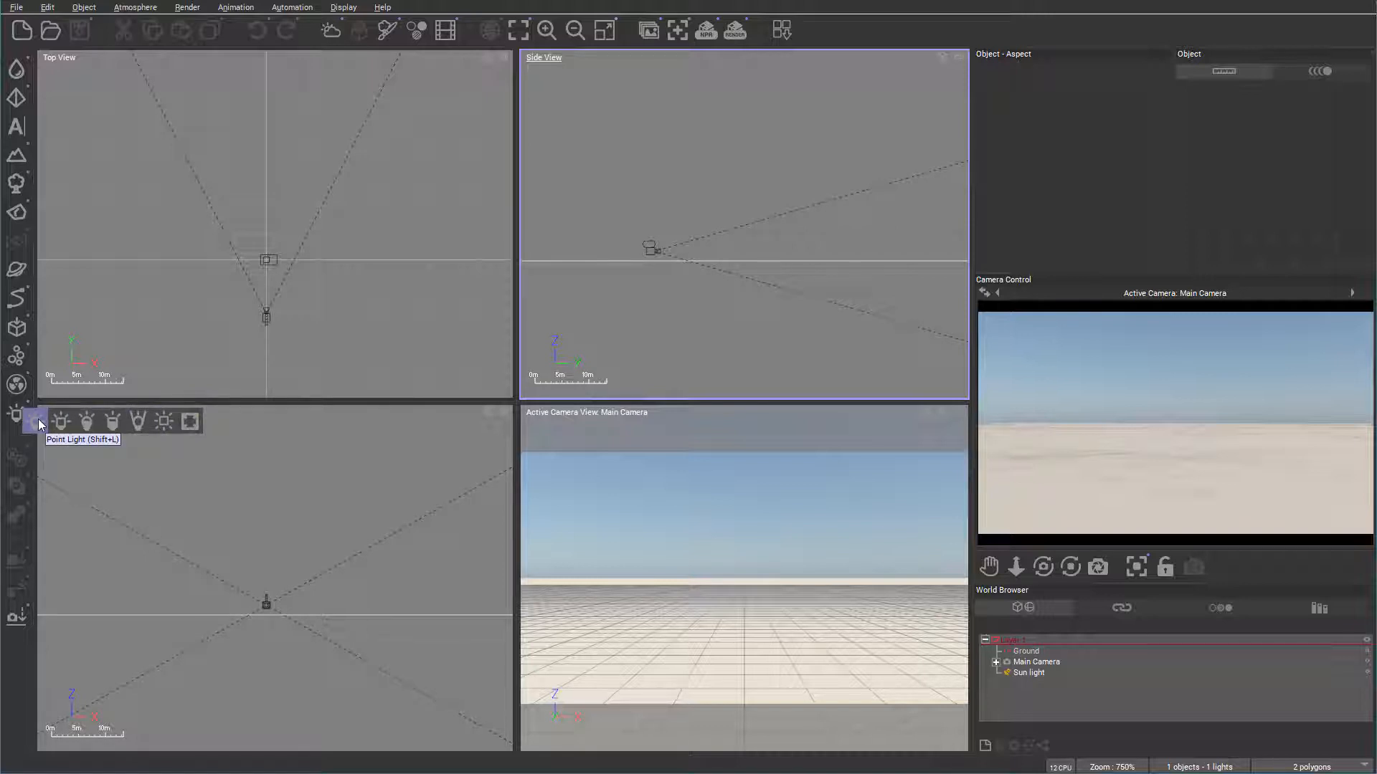
pyautogui.click(143, 424)
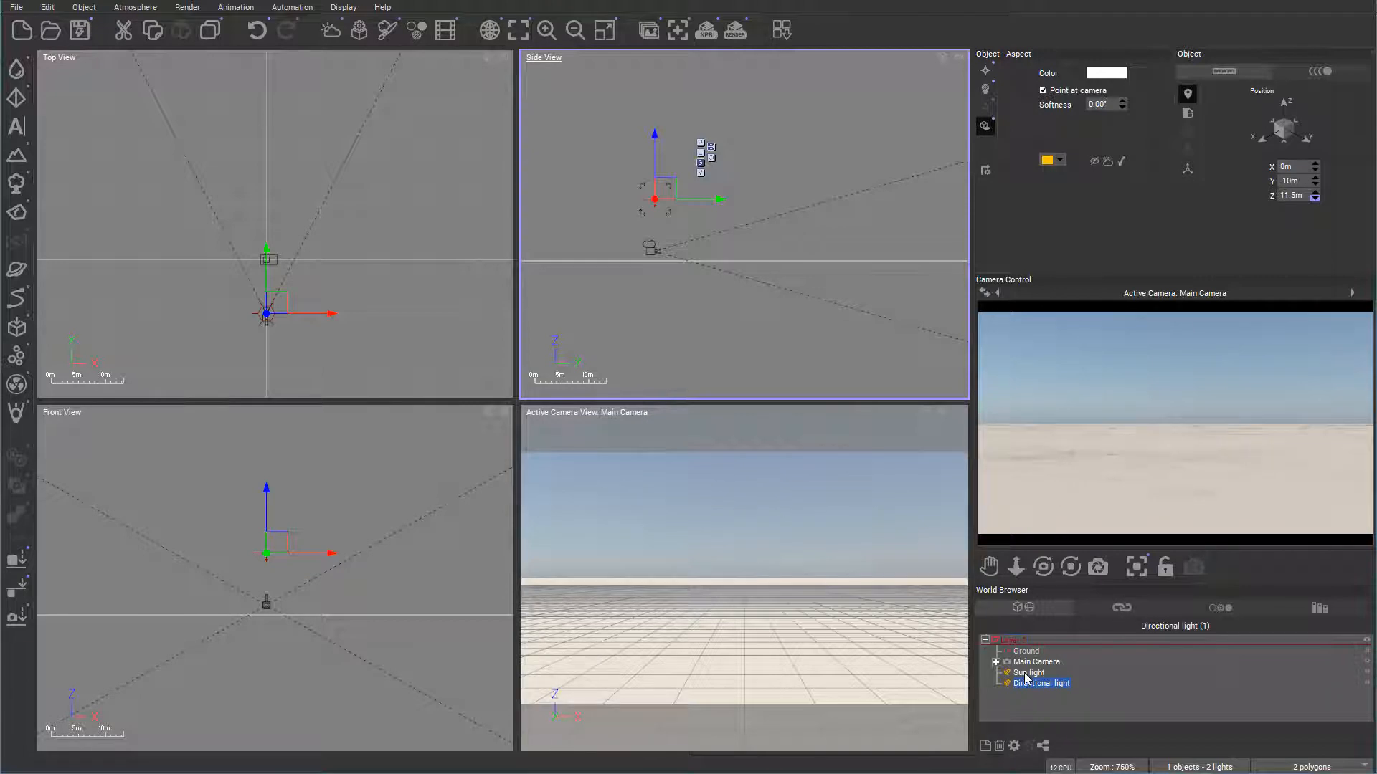
pyautogui.moveTo(663, 188); pyautogui.dragTo(613, 165)
pyautogui.moveTo(266, 362); pyautogui.dragTo(400, 304)
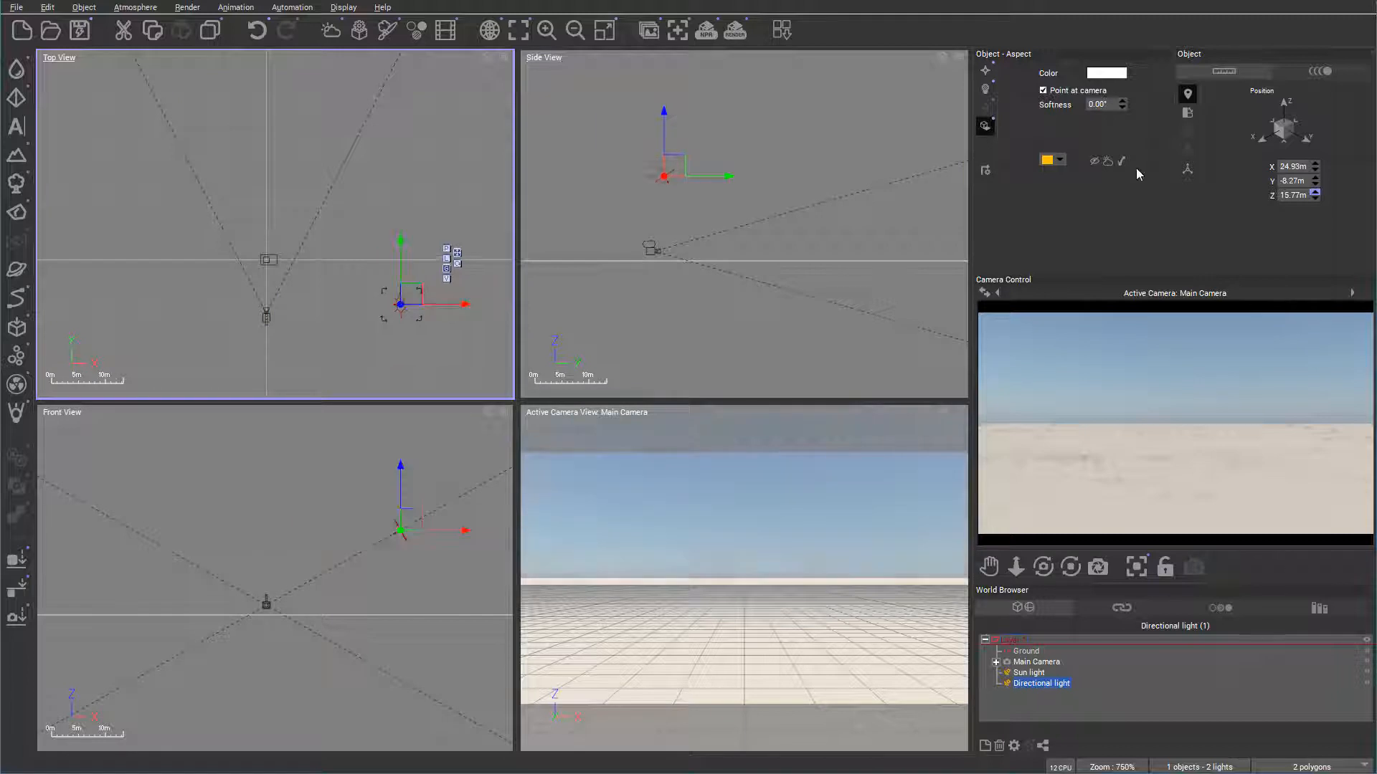
# - Change the directional light's color to a saturated orange-red
pyautogui.click(1105, 74)
pyautogui.click(1030, 14)
pyautogui.moveTo(1168, 14); pyautogui.dragTo(1168, 73)
pyautogui.click(1090, 257)
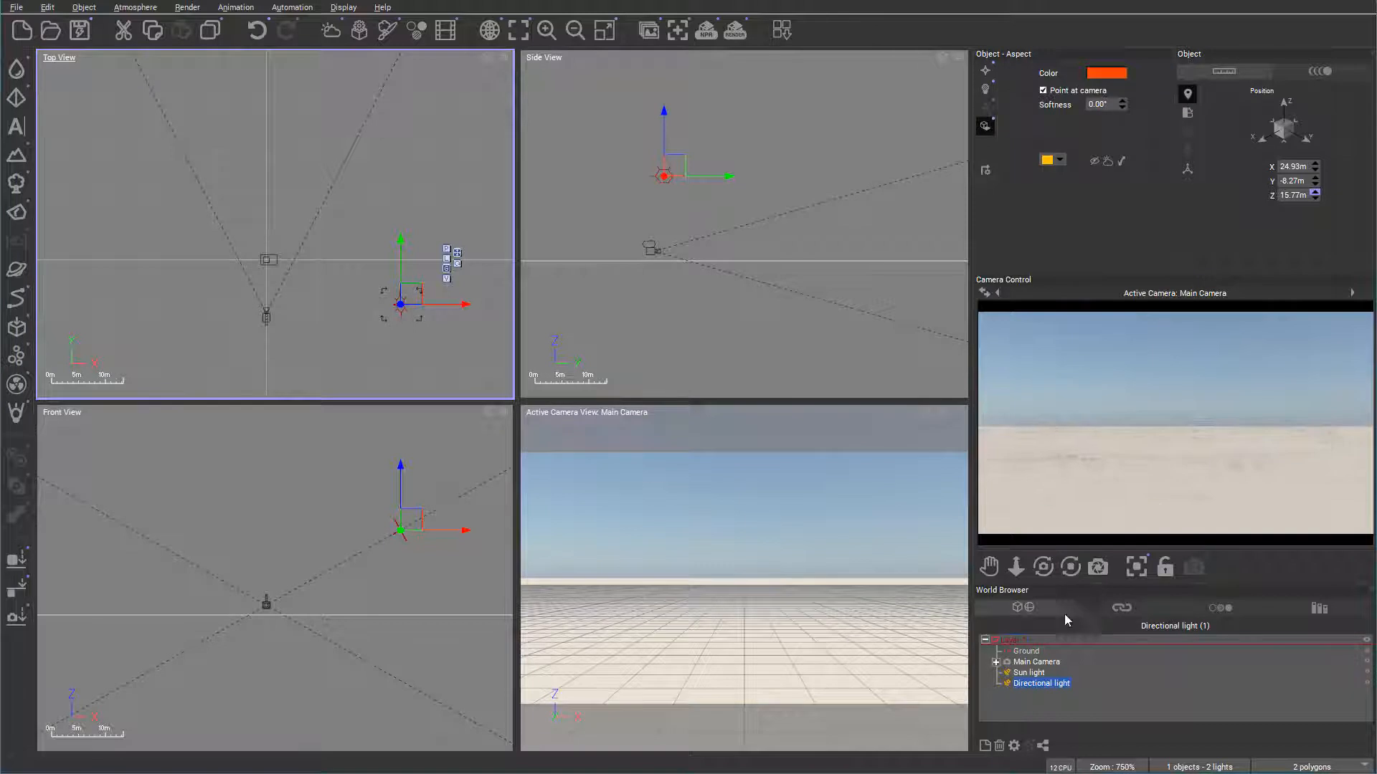
# - Color the sun light light blue and move it to about X -206 m, Y 175 m near the camera
pyautogui.click(1040, 675)
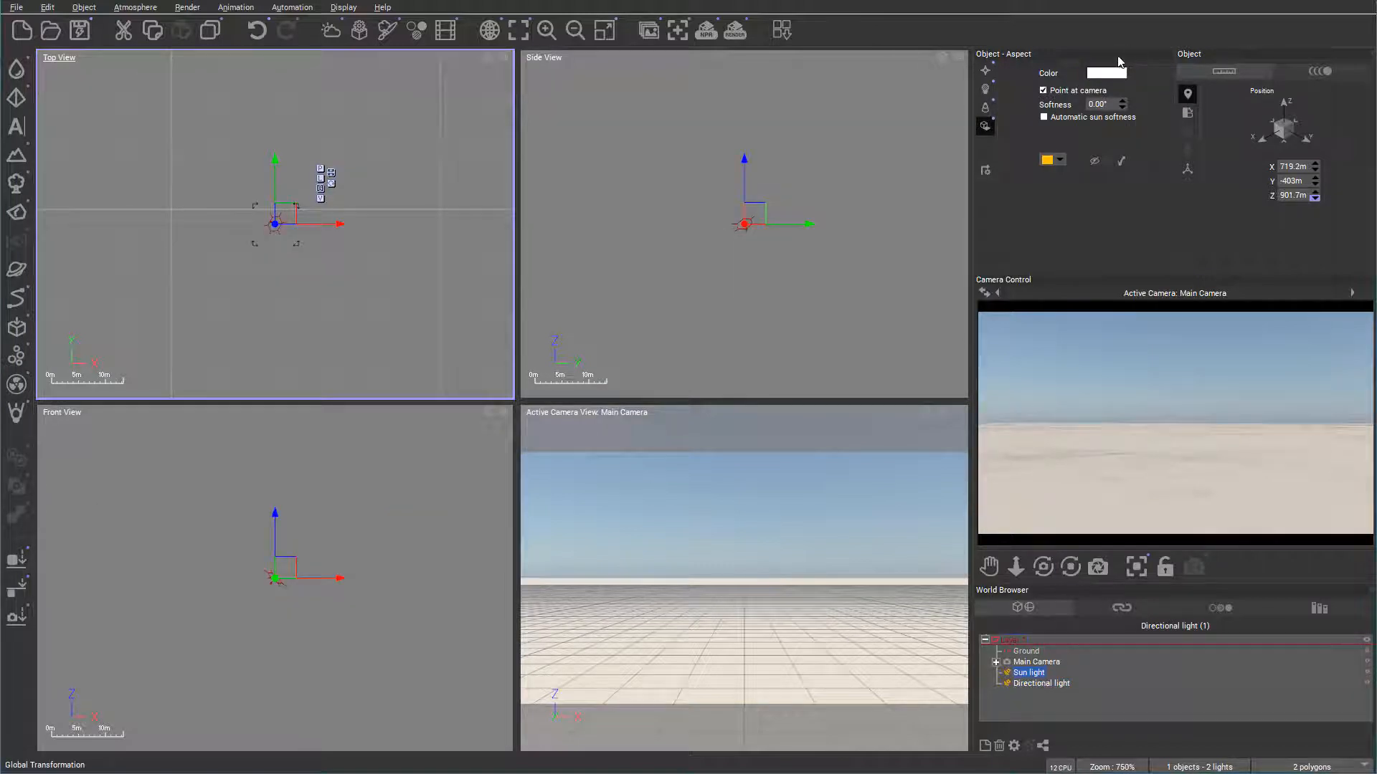
pyautogui.moveTo(1118, 70); pyautogui.dragTo(1112, 9)
pyautogui.moveTo(332, 269); pyautogui.dragTo(526, 264, button='right')
pyautogui.scroll(-7, 452, 278)
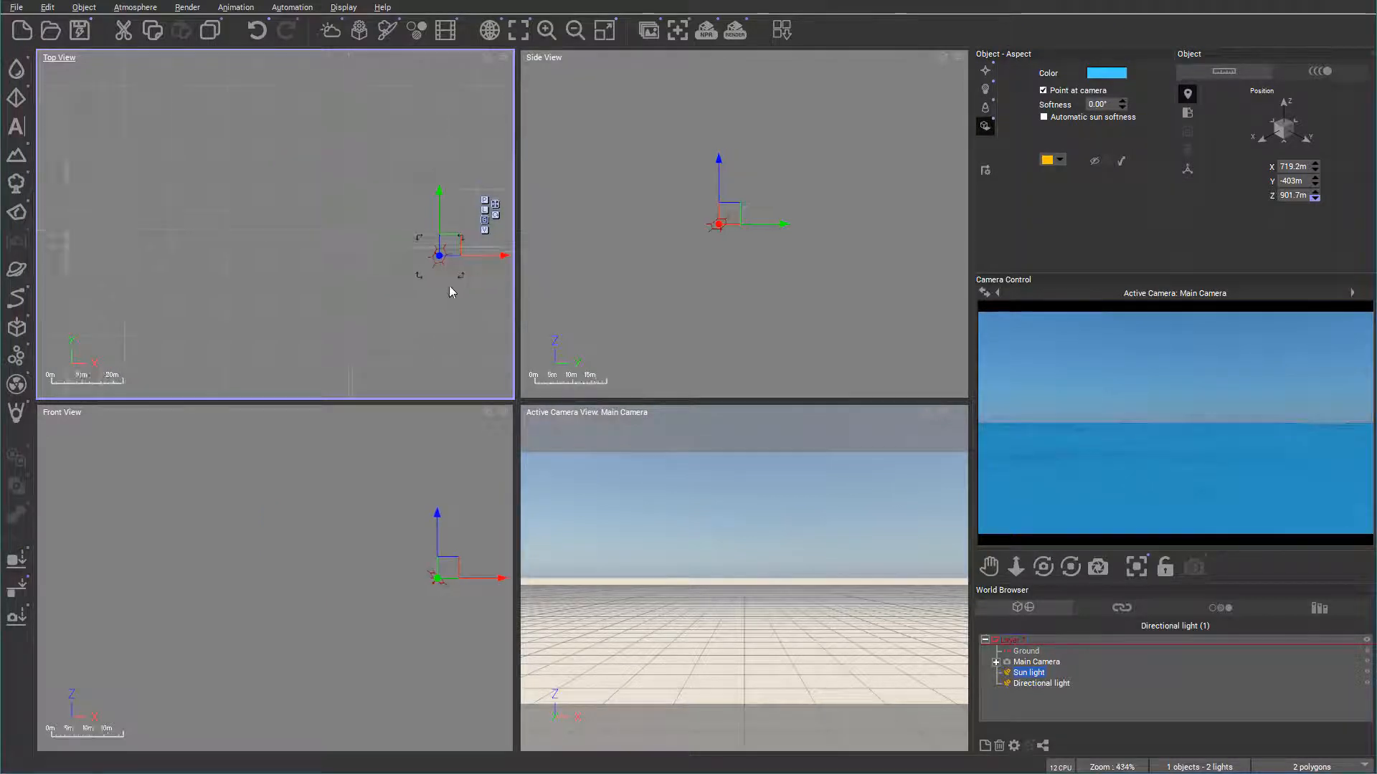
pyautogui.moveTo(430, 289); pyautogui.dragTo(282, 221)
pyautogui.scroll(-3, 248, 271)
pyautogui.scroll(-6, 248, 273)
pyautogui.moveTo(382, 249); pyautogui.dragTo(534, 281, button='right')
pyautogui.moveTo(381, 278); pyautogui.dragTo(185, 151)
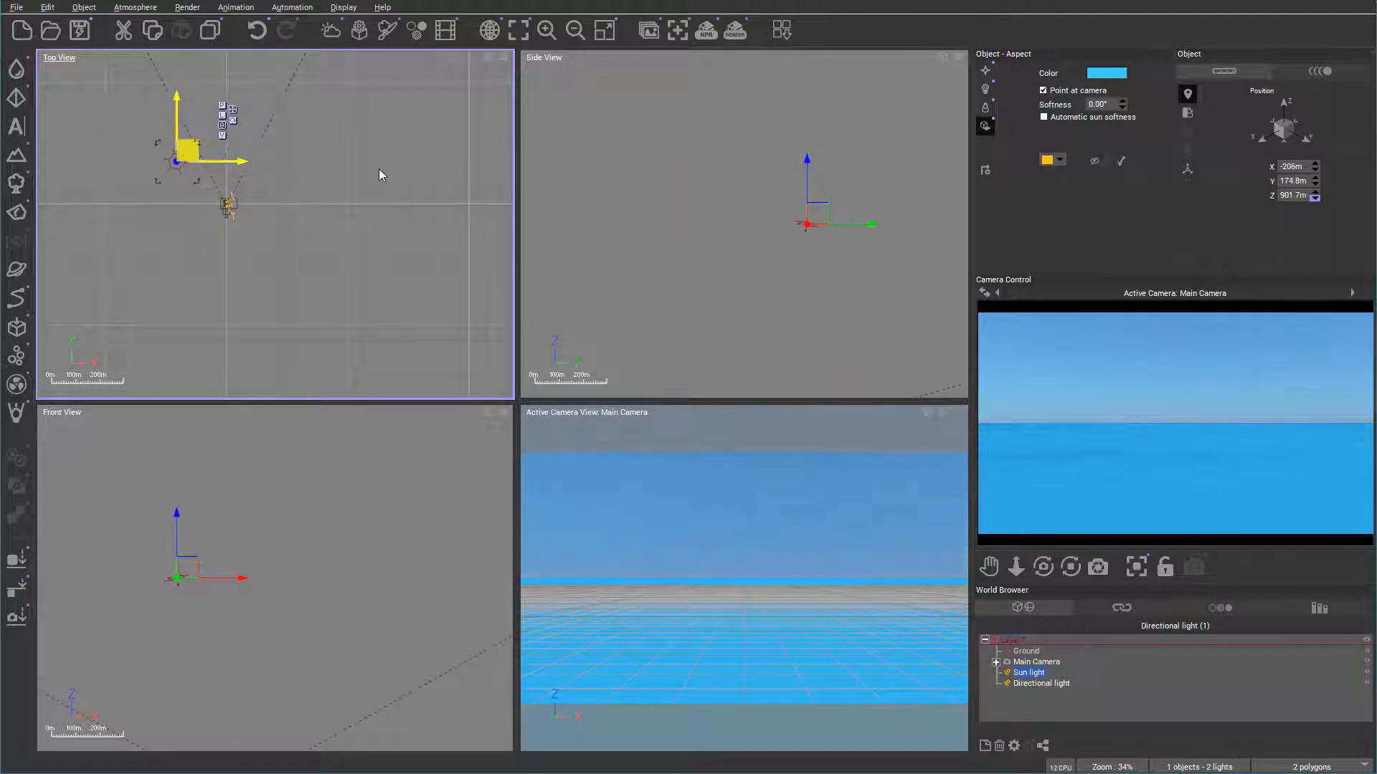
# - Lower the sun light in front of the camera to about Y 444 m, Z 370 m
pyautogui.scroll(-8, 860, 237)
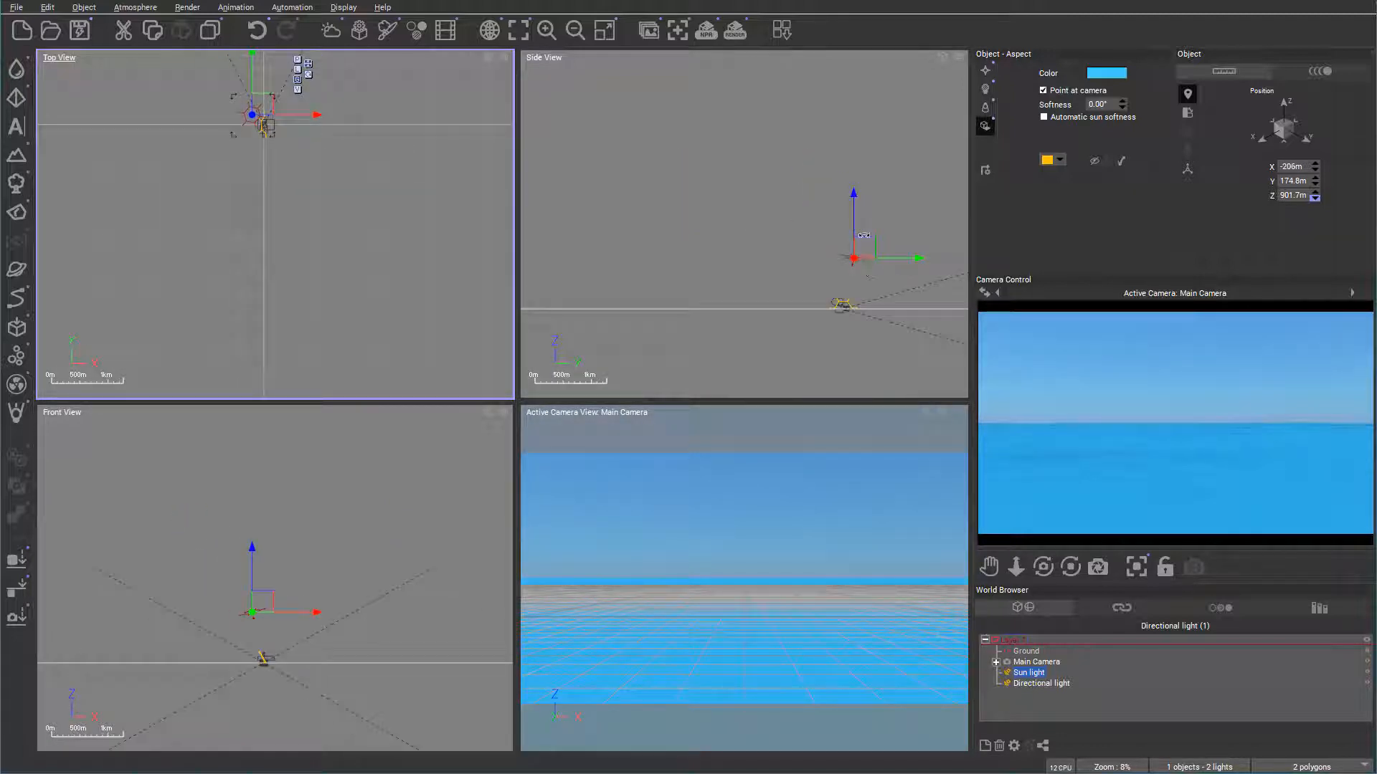
pyautogui.click(889, 260)
pyautogui.moveTo(888, 260); pyautogui.dragTo(870, 245)
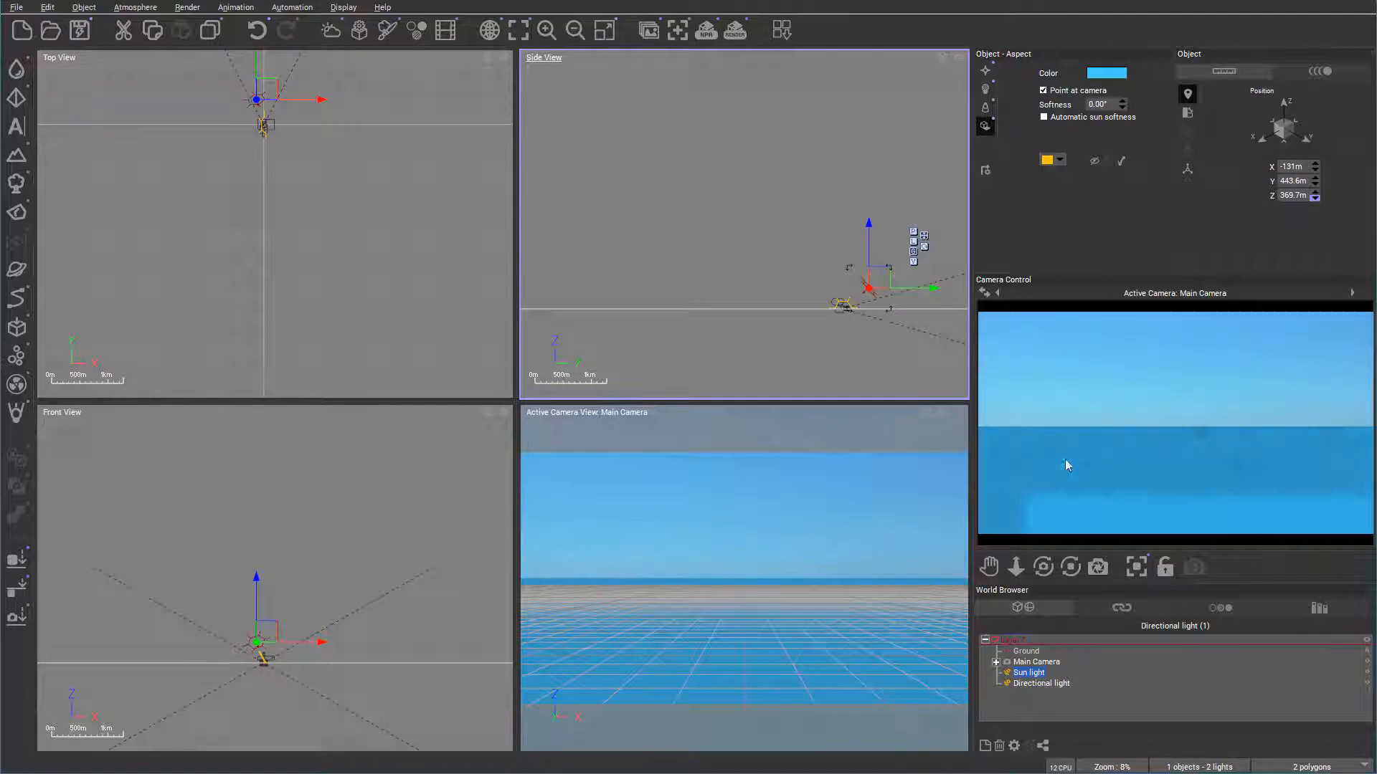
# - Set the directional light's softness to 24° and move it to about X 666 m, Y 358 m, Z 458 m
pyautogui.click(1041, 684)
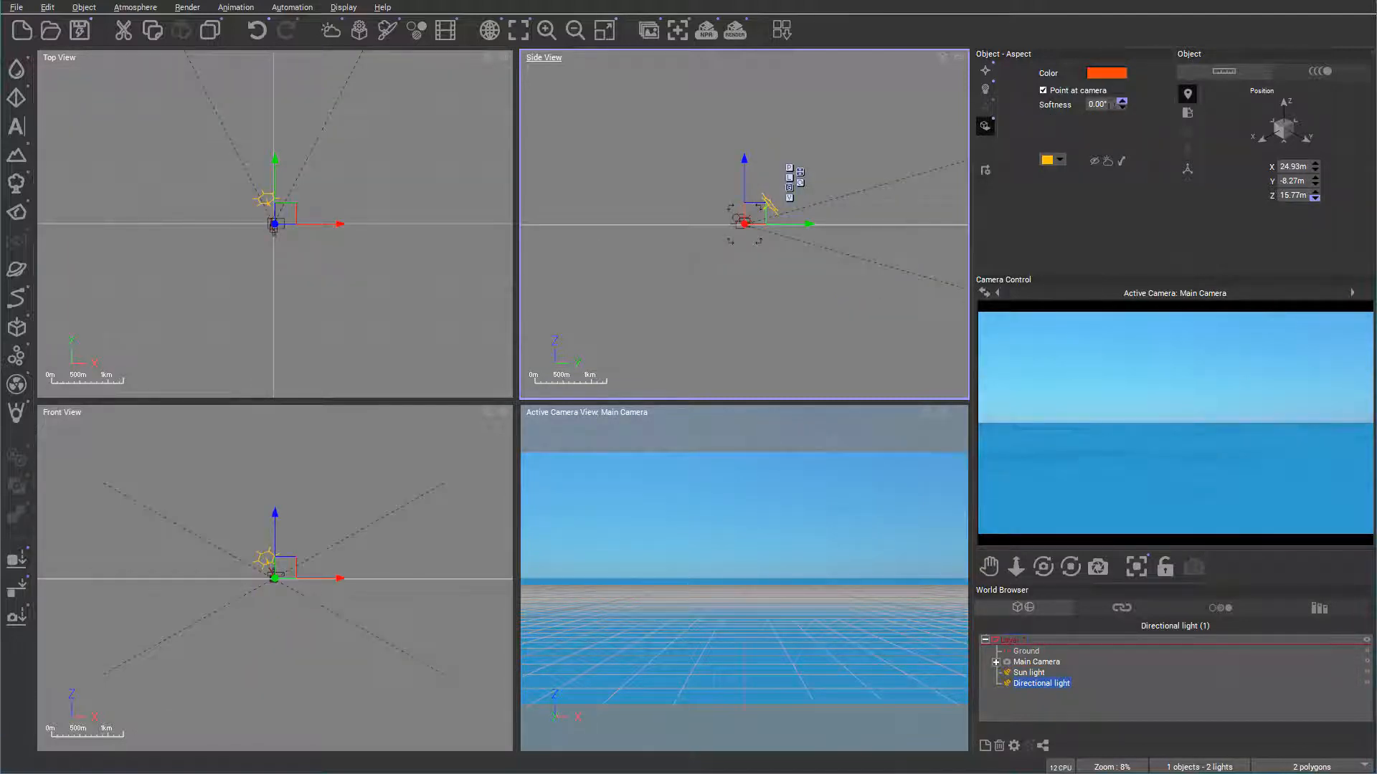
pyautogui.moveTo(1125, 106); pyautogui.dragTo(1125, 95)
pyautogui.moveTo(336, 232); pyautogui.dragTo(463, 333, button='right')
pyautogui.scroll(-1, 430, 323)
pyautogui.moveTo(396, 309); pyautogui.dragTo(425, 292)
pyautogui.moveTo(686, 213); pyautogui.dragTo(686, 192)
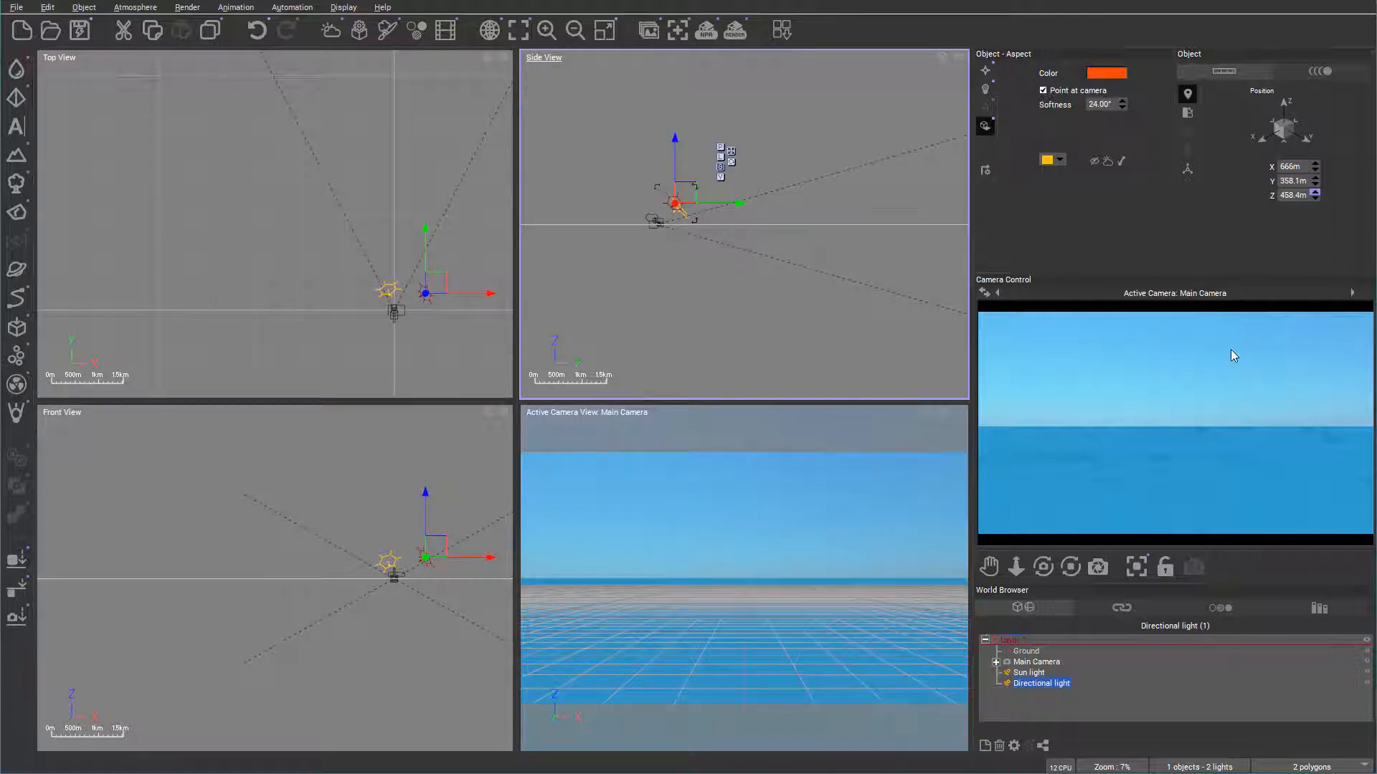
# - Add a sphere in front of the camera at about X 152 m, Y 432 m
pyautogui.click(33, 98)
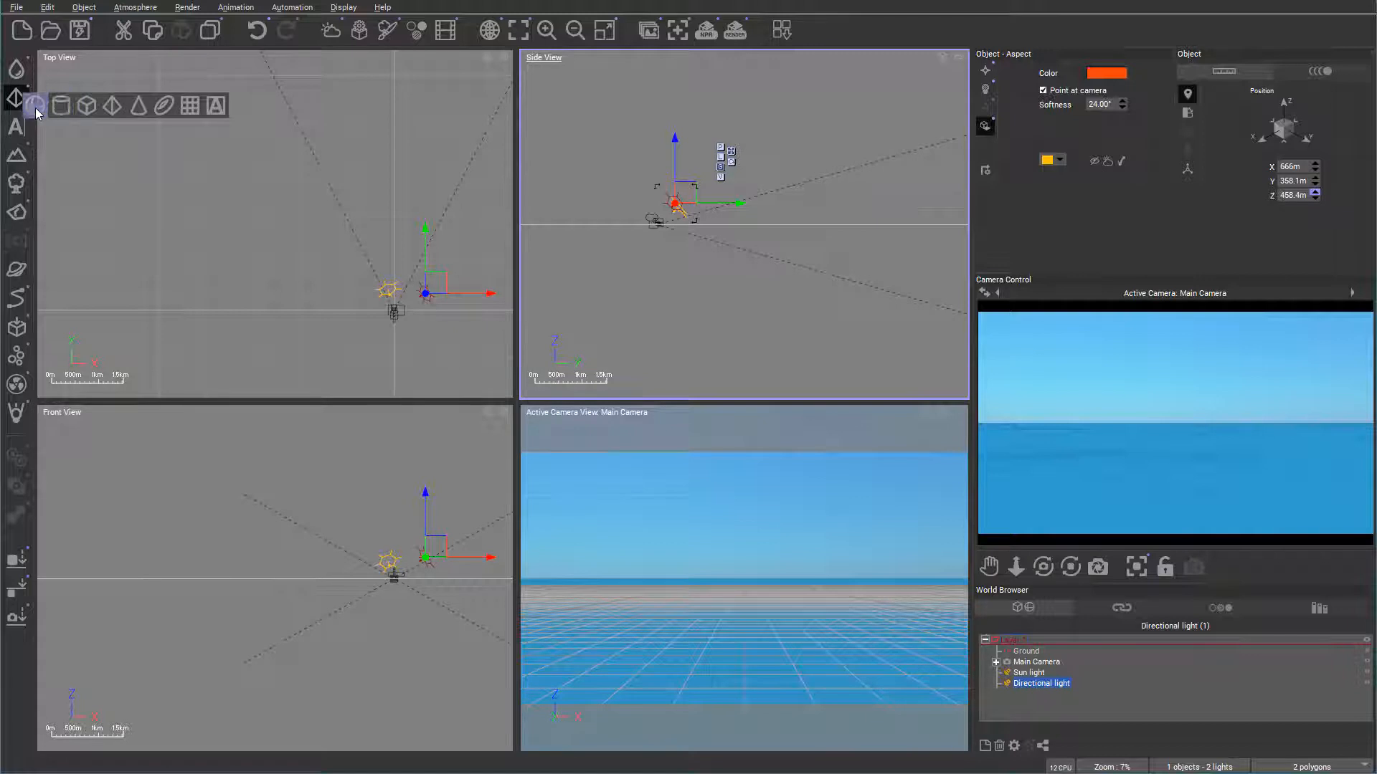
pyautogui.click(36, 108)
pyautogui.moveTo(279, 222); pyautogui.dragTo(408, 291)
pyautogui.scroll(3, 686, 227)
pyautogui.scroll(3, 685, 226)
# - Enlarge the sphere and raise it above the ground to about Z 66 m
pyautogui.click(651, 206)
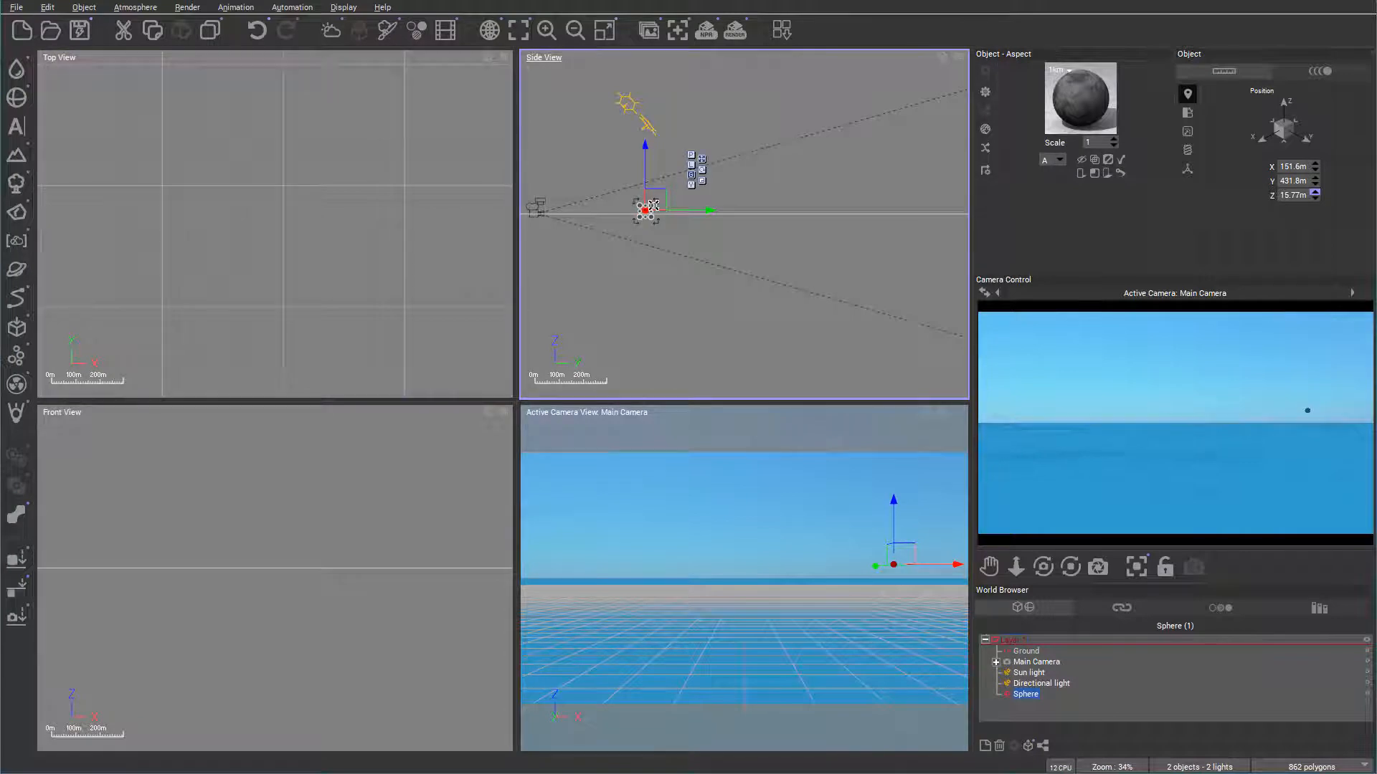
pyautogui.moveTo(716, 149); pyautogui.dragTo(718, 146)
pyautogui.moveTo(670, 185); pyautogui.dragTo(650, 193)
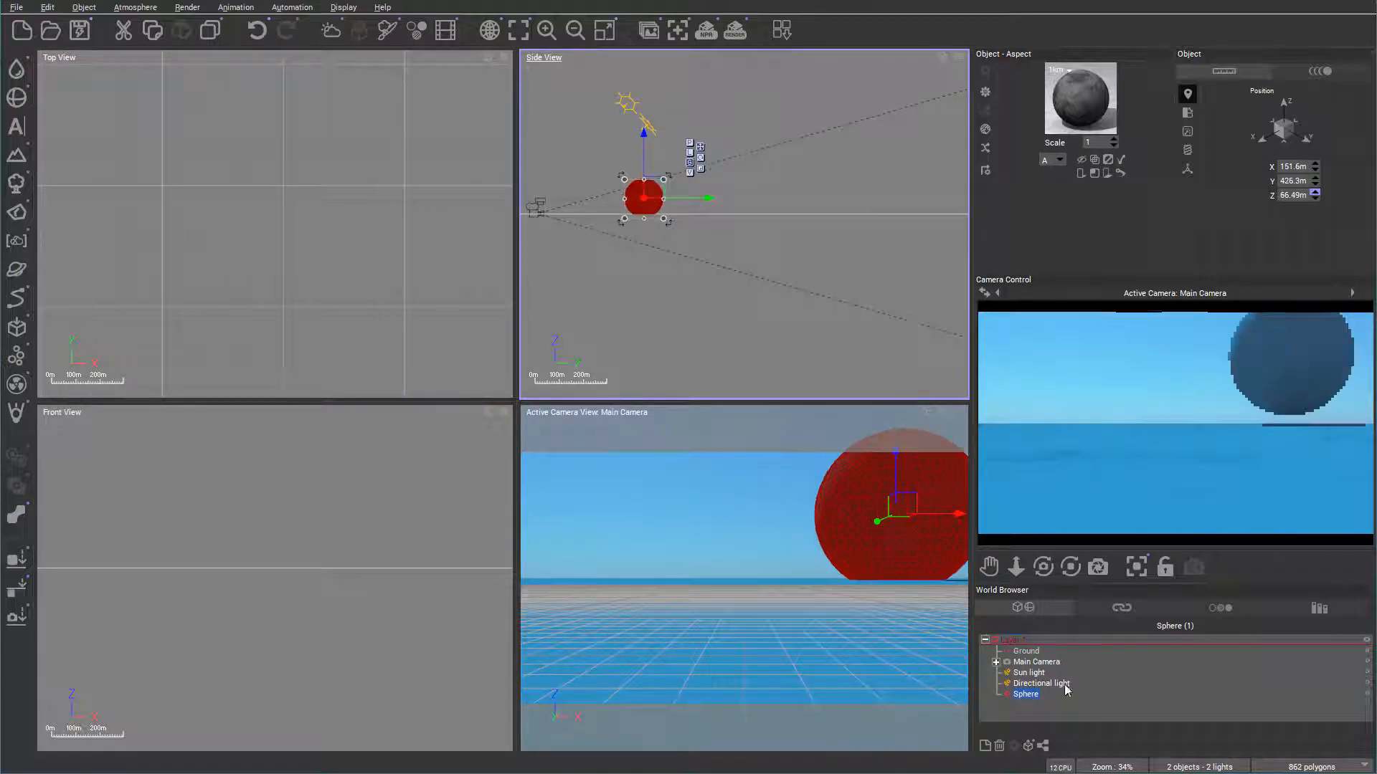
# - Reposition the sun light behind the sphere at about X -223 m, Y 470 m, Z 272 m
pyautogui.click(1025, 673)
pyautogui.click(263, 225)
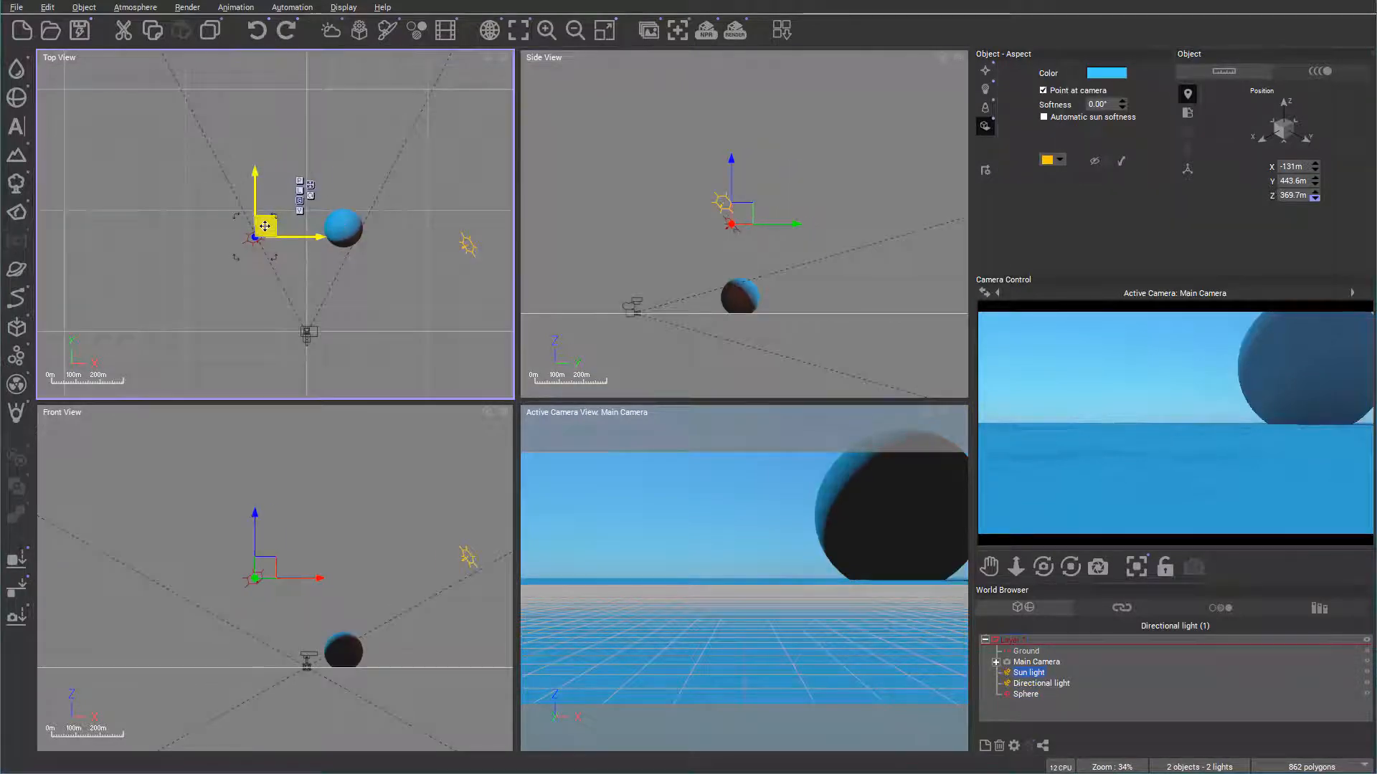
pyautogui.moveTo(743, 214); pyautogui.dragTo(762, 237)
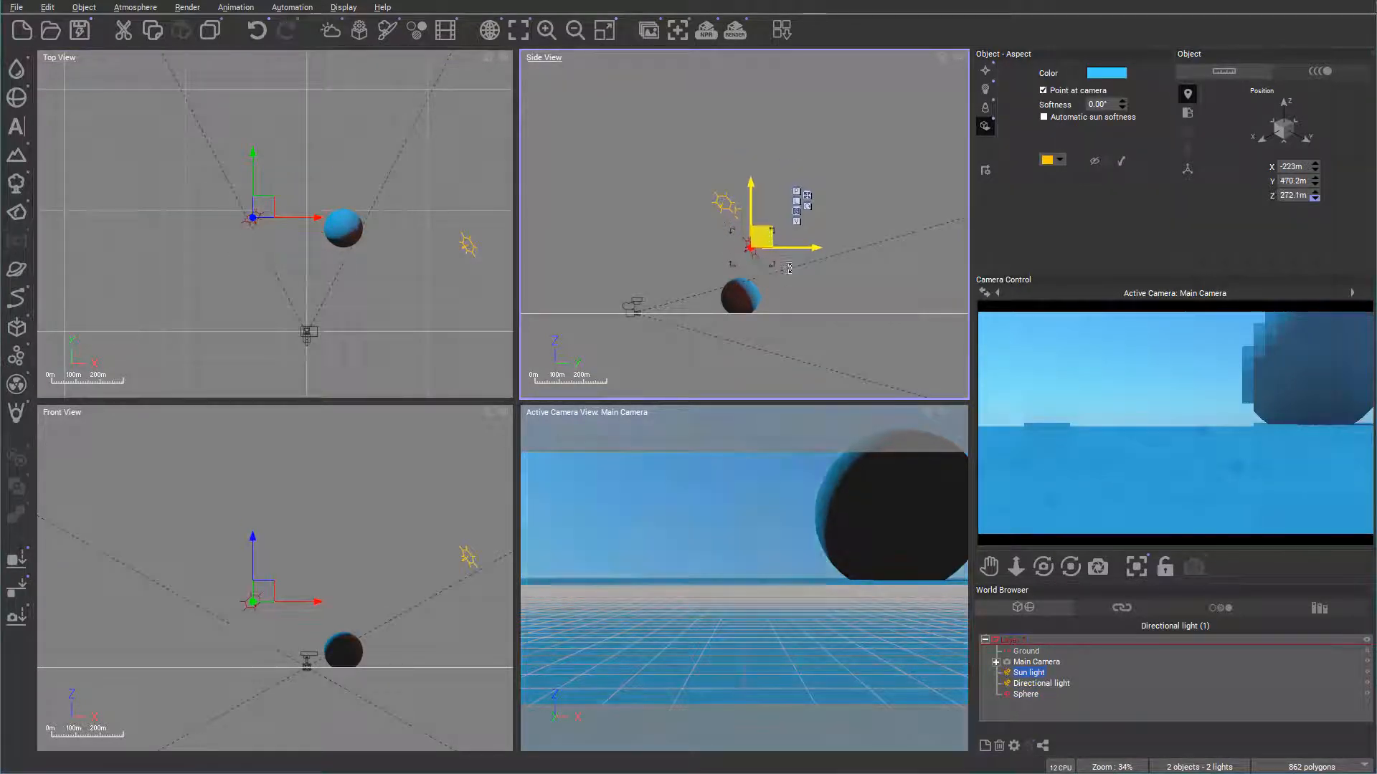
# - Move the directional light closer to the sphere, to about X 429 m, Y 98 m, Z 204 m
pyautogui.click(1041, 683)
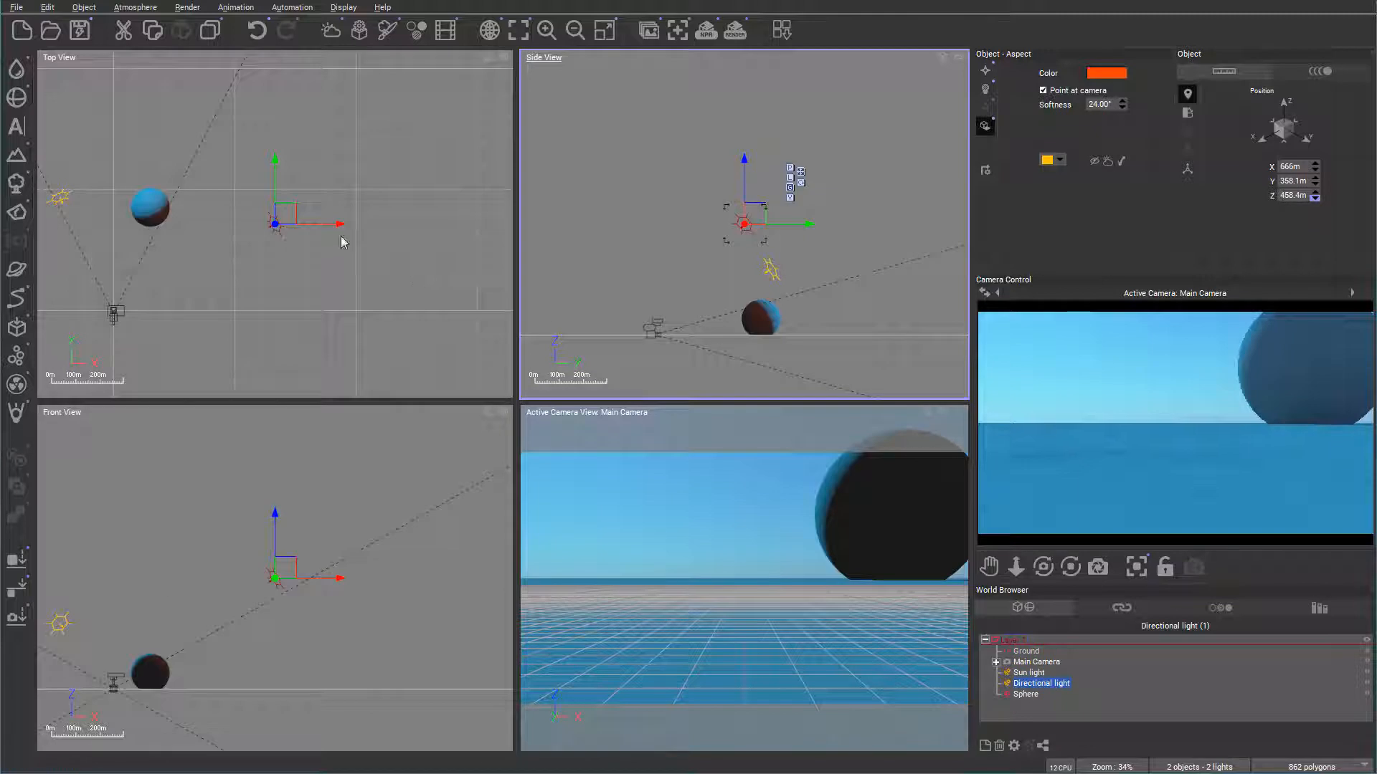
pyautogui.moveTo(293, 215); pyautogui.dragTo(236, 280)
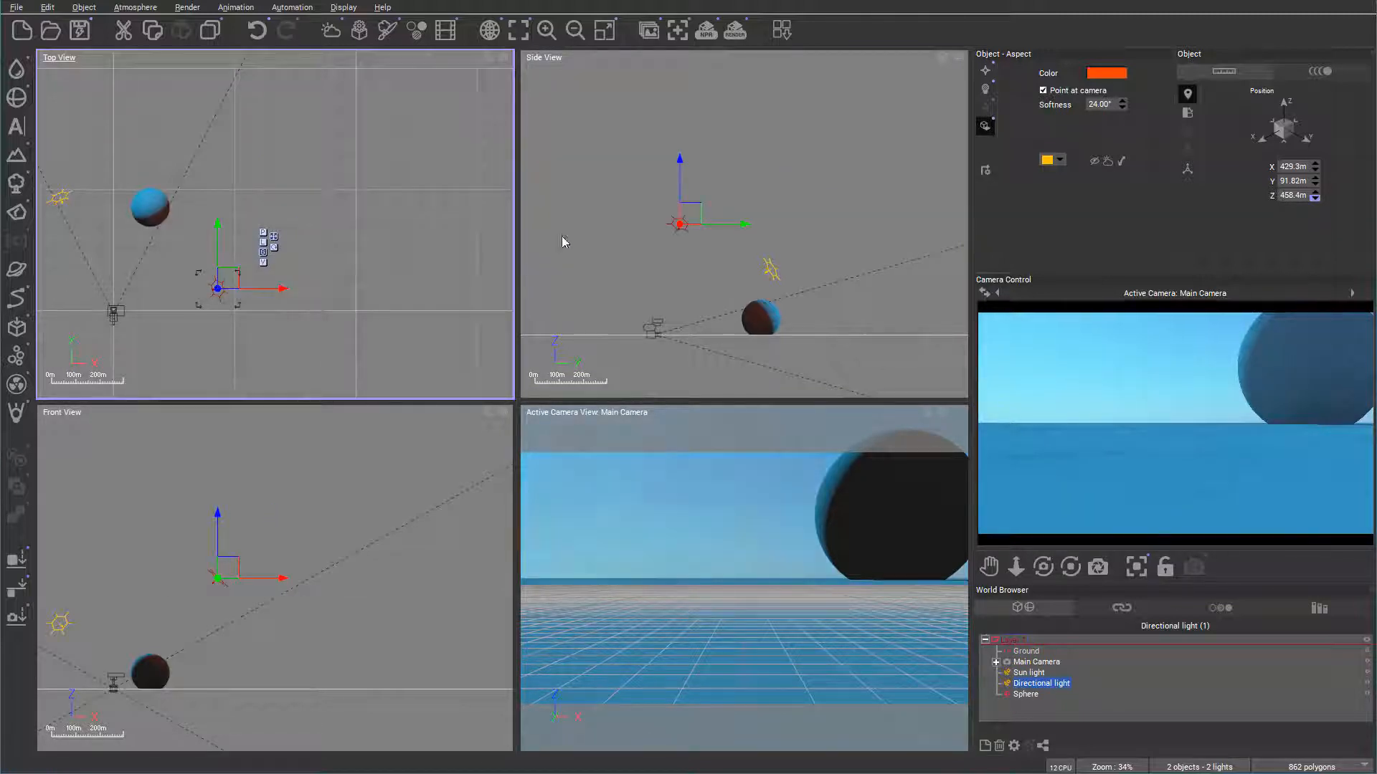
pyautogui.moveTo(689, 205); pyautogui.dragTo(692, 268)
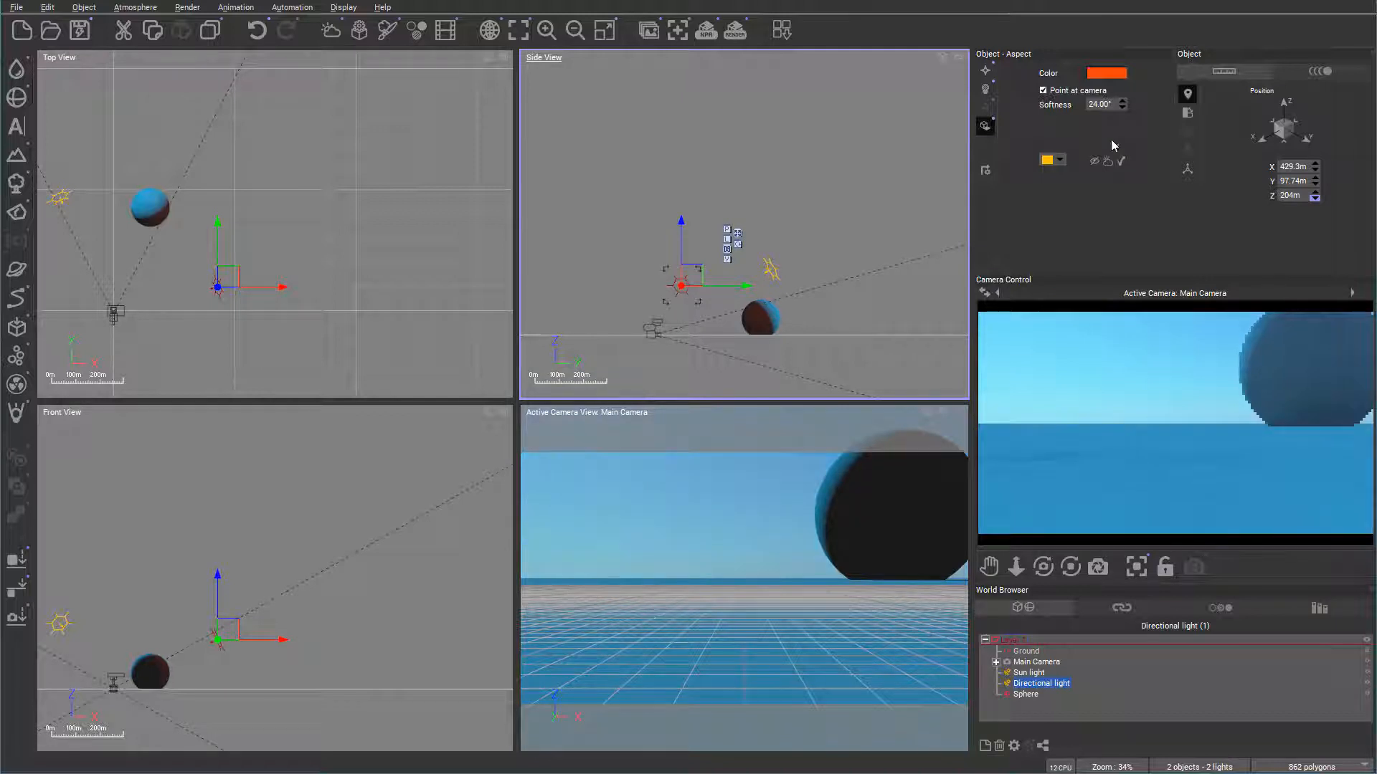
# - Turn off Point at camera for the directional light and aim it toward the sphere
pyautogui.click(1057, 91)
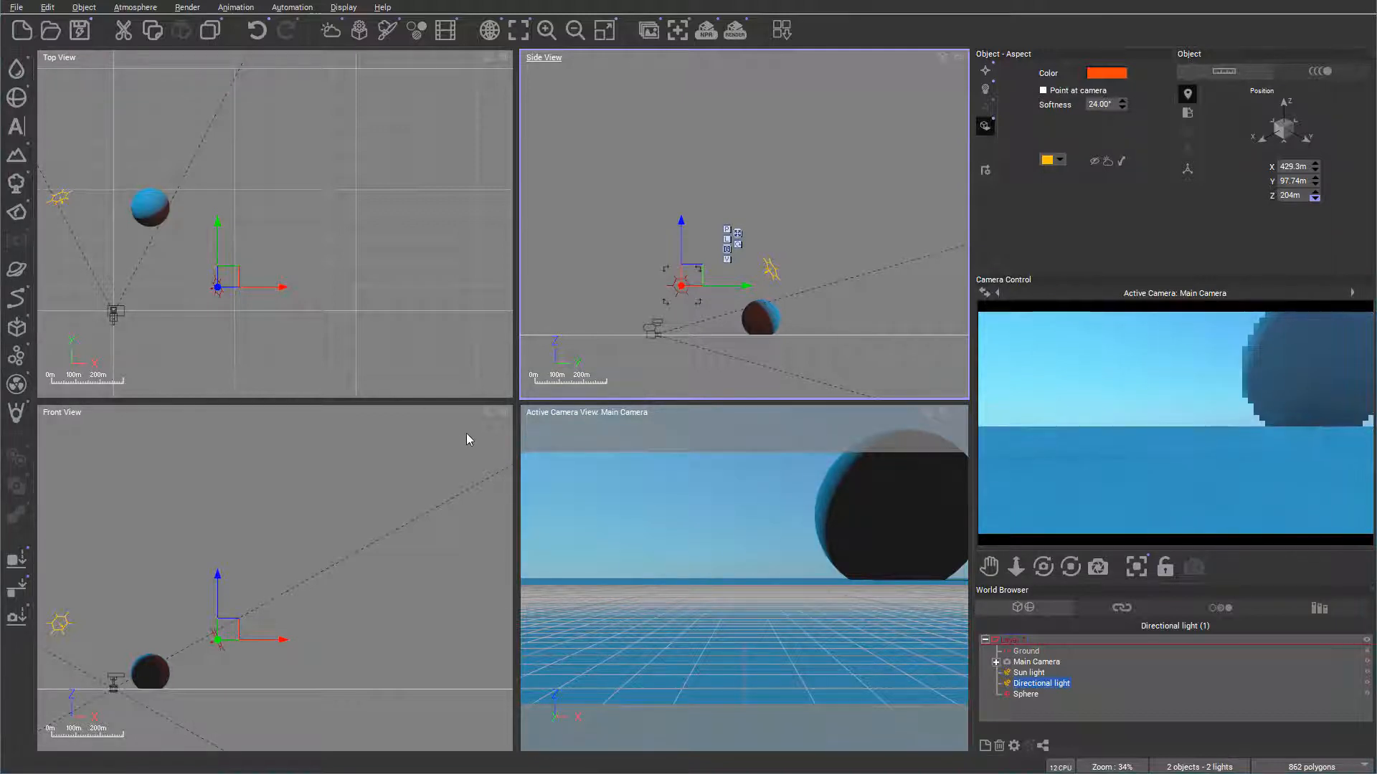
pyautogui.click(225, 284)
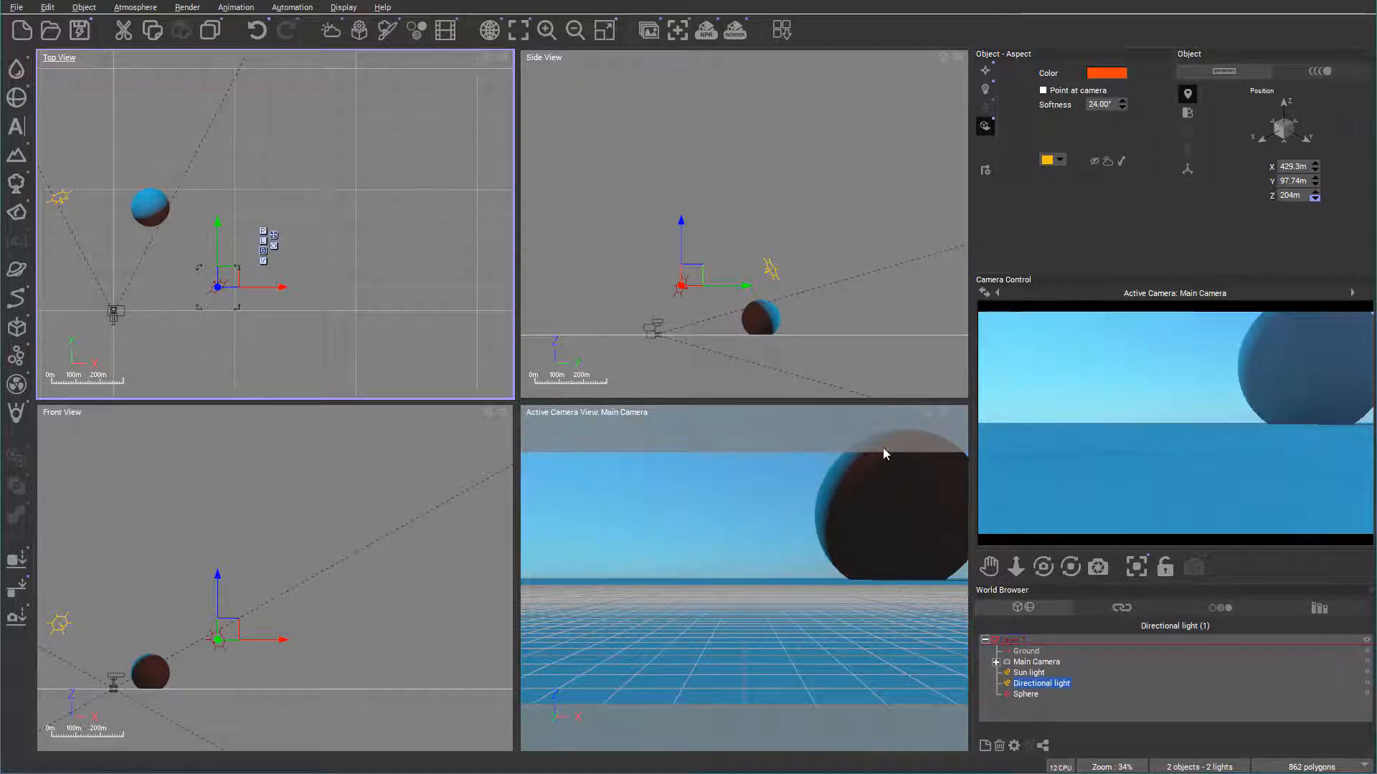
# - Rotate the main camera so the whole sphere is framed in its view
pyautogui.click(1036, 662)
pyautogui.moveTo(1042, 566); pyautogui.dragTo(1138, 510)
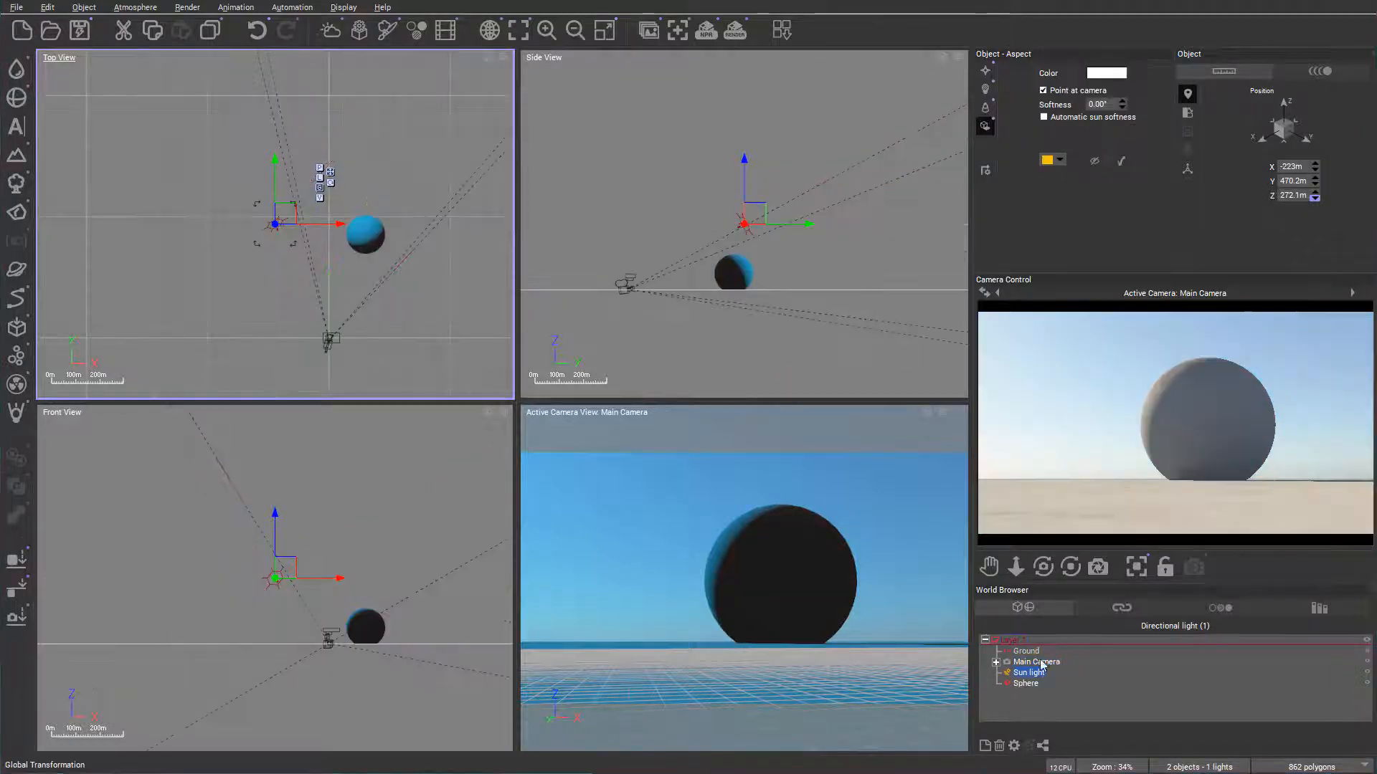
# - Add a point light in front of the sphere at about X 165 m, Y 293 m, Z 115 m with power 180
pyautogui.moveTo(353, 163); pyautogui.dragTo(289, 147, button='right')
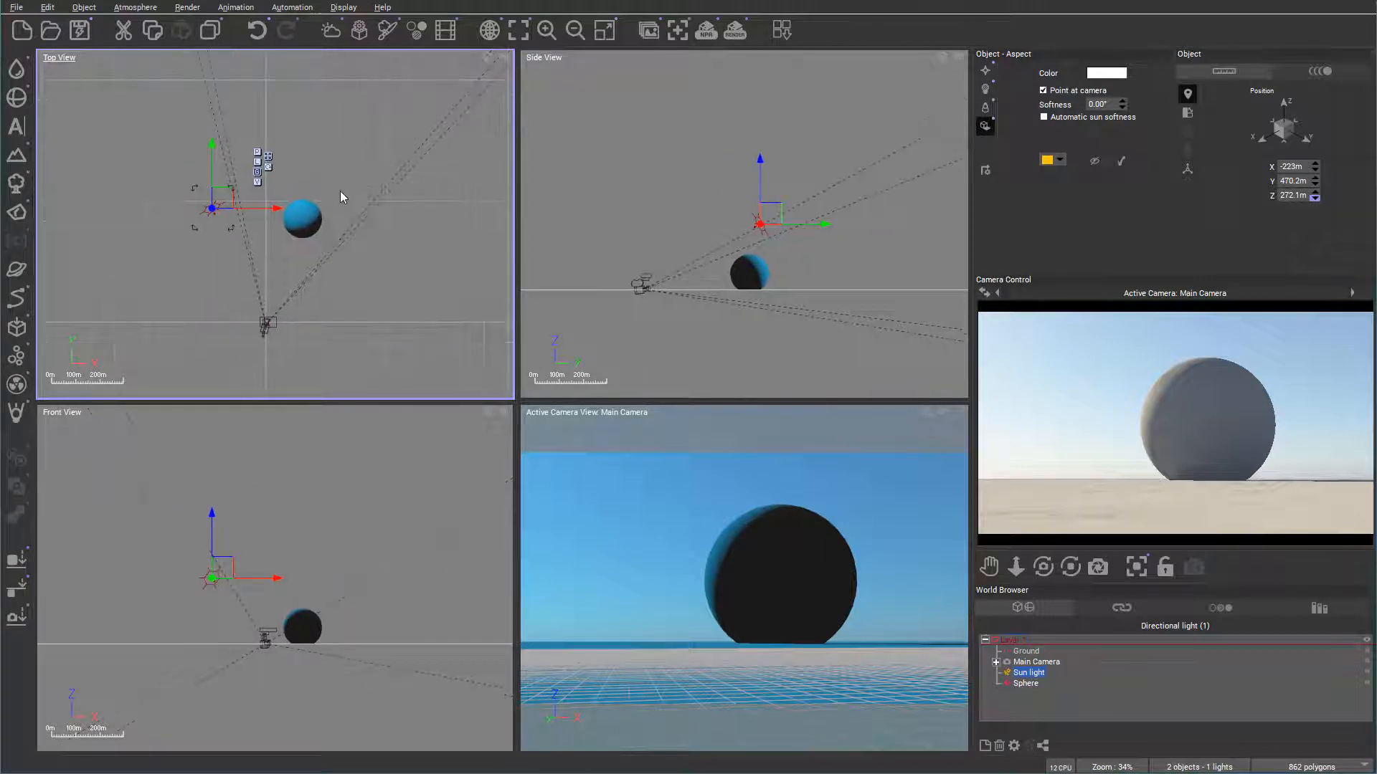
pyautogui.click(27, 422)
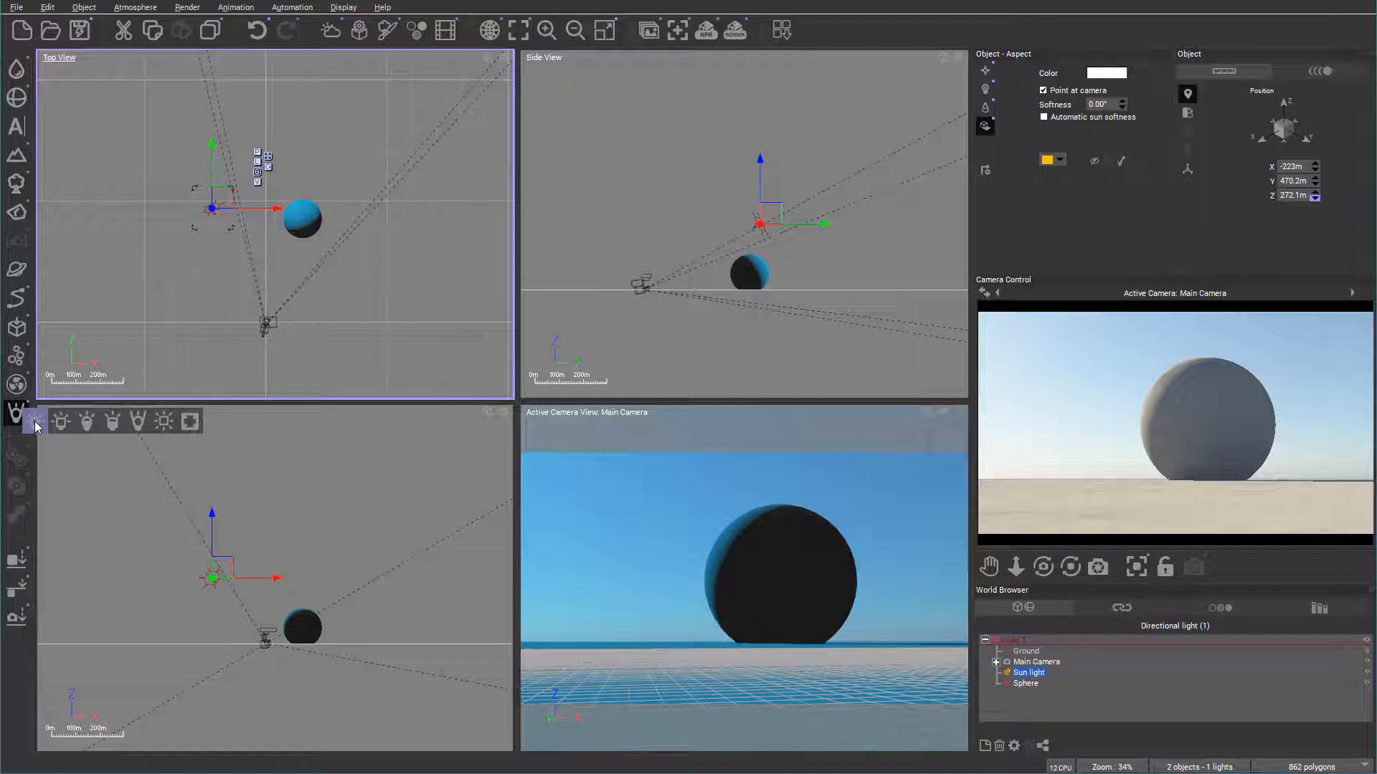
pyautogui.click(34, 420)
pyautogui.moveTo(292, 213); pyautogui.dragTo(322, 238)
pyautogui.moveTo(732, 215); pyautogui.dragTo(734, 249)
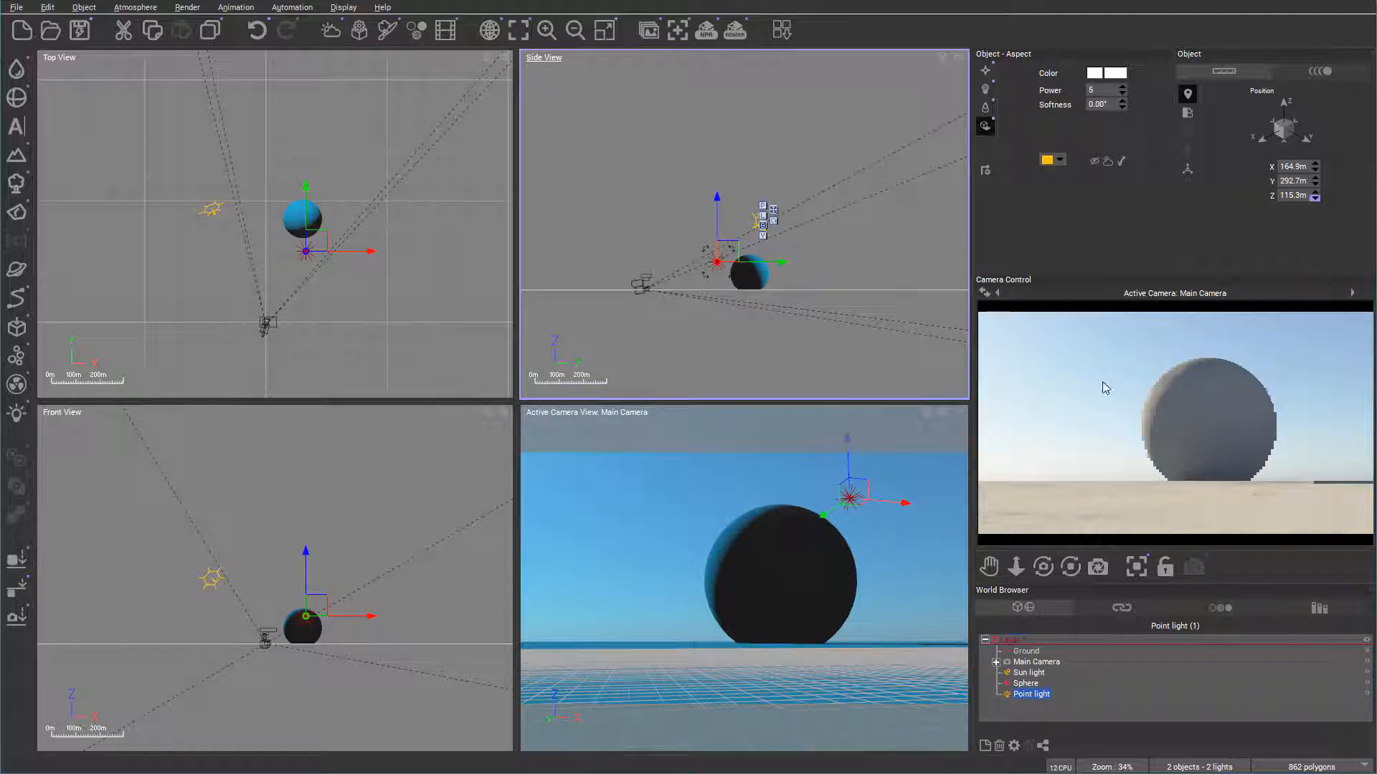
pyautogui.moveTo(1122, 86)
pyautogui.mouseDown()
pyautogui.moveTo(1122, 54)
pyautogui.moveTo(1123, 70)
pyautogui.mouseUp()
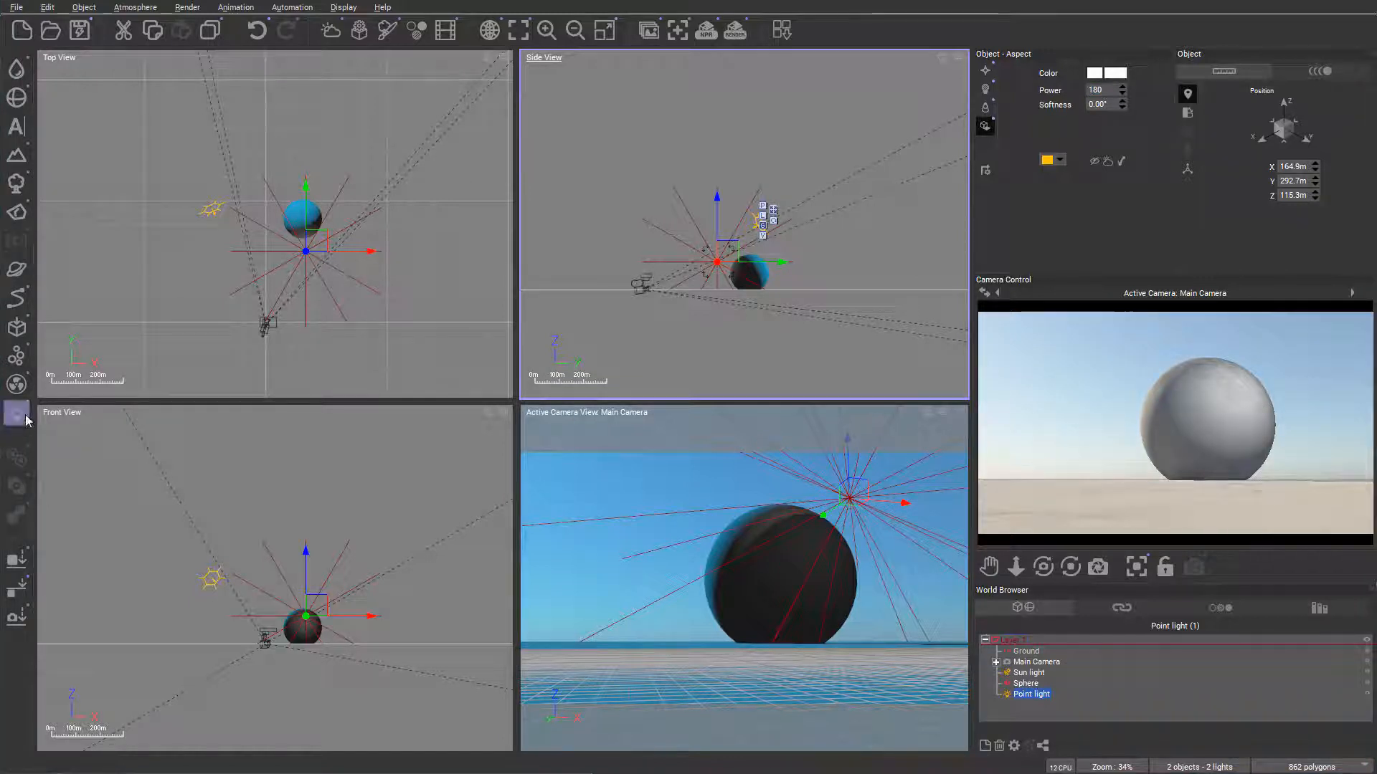
# - Add a spot light above the scene at about Y 287 m, Z 435 m with power 185
pyautogui.moveTo(12, 419); pyautogui.dragTo(61, 425)
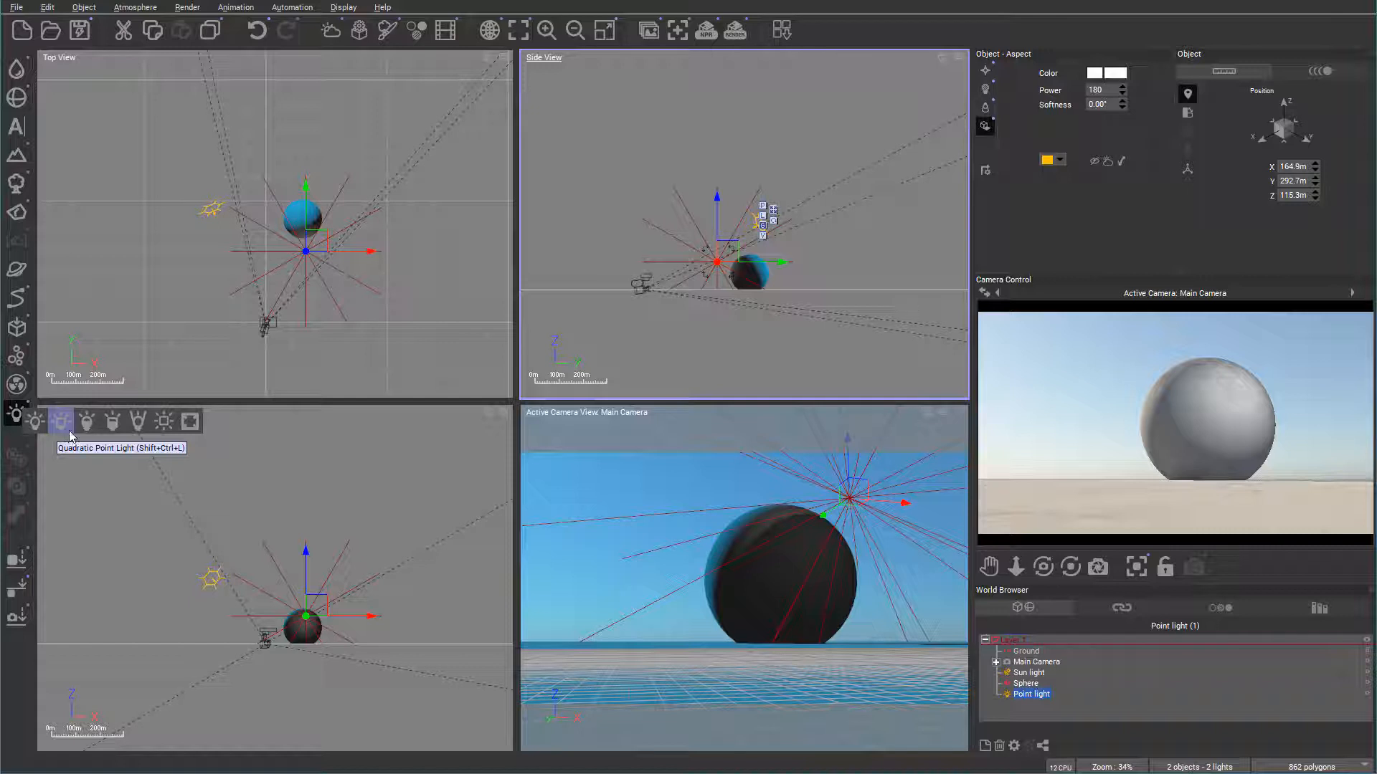
pyautogui.click(85, 422)
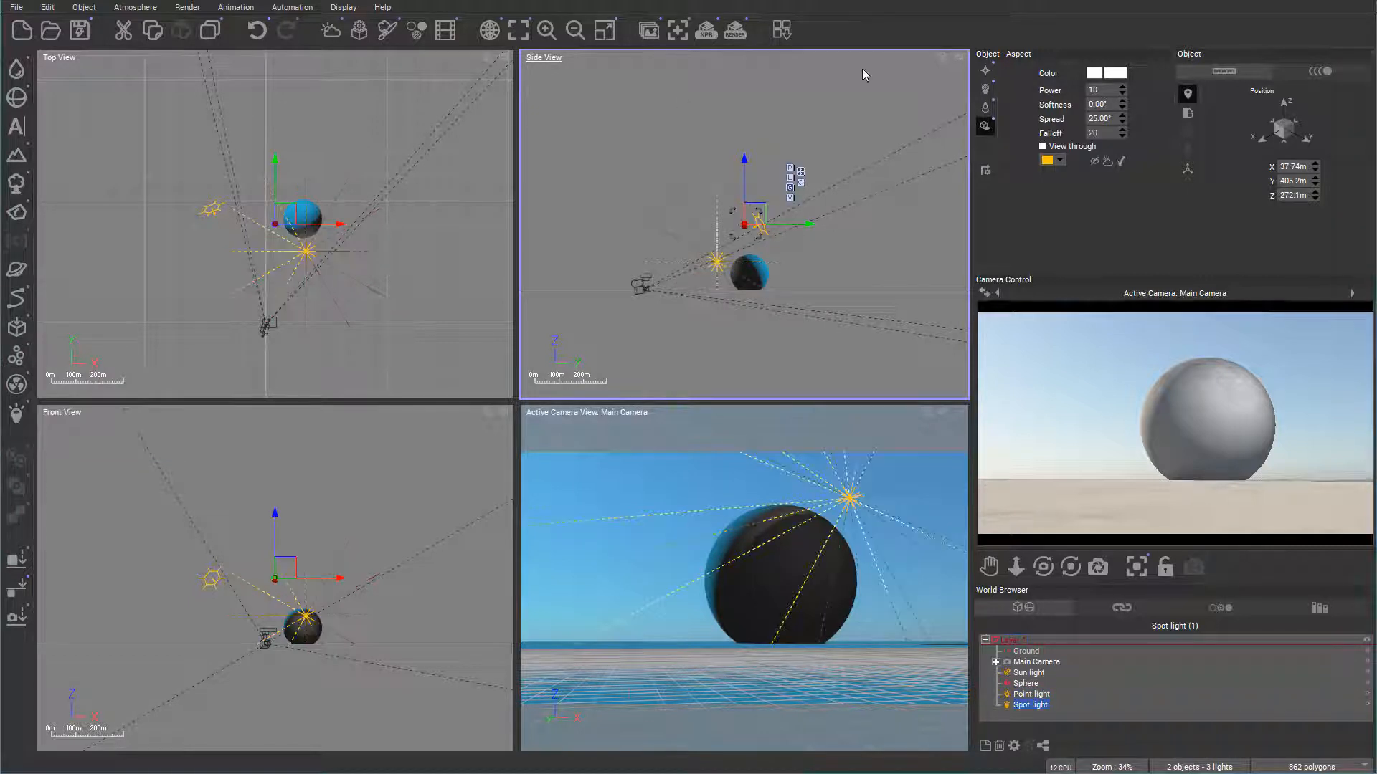
pyautogui.moveTo(746, 215); pyautogui.dragTo(728, 187)
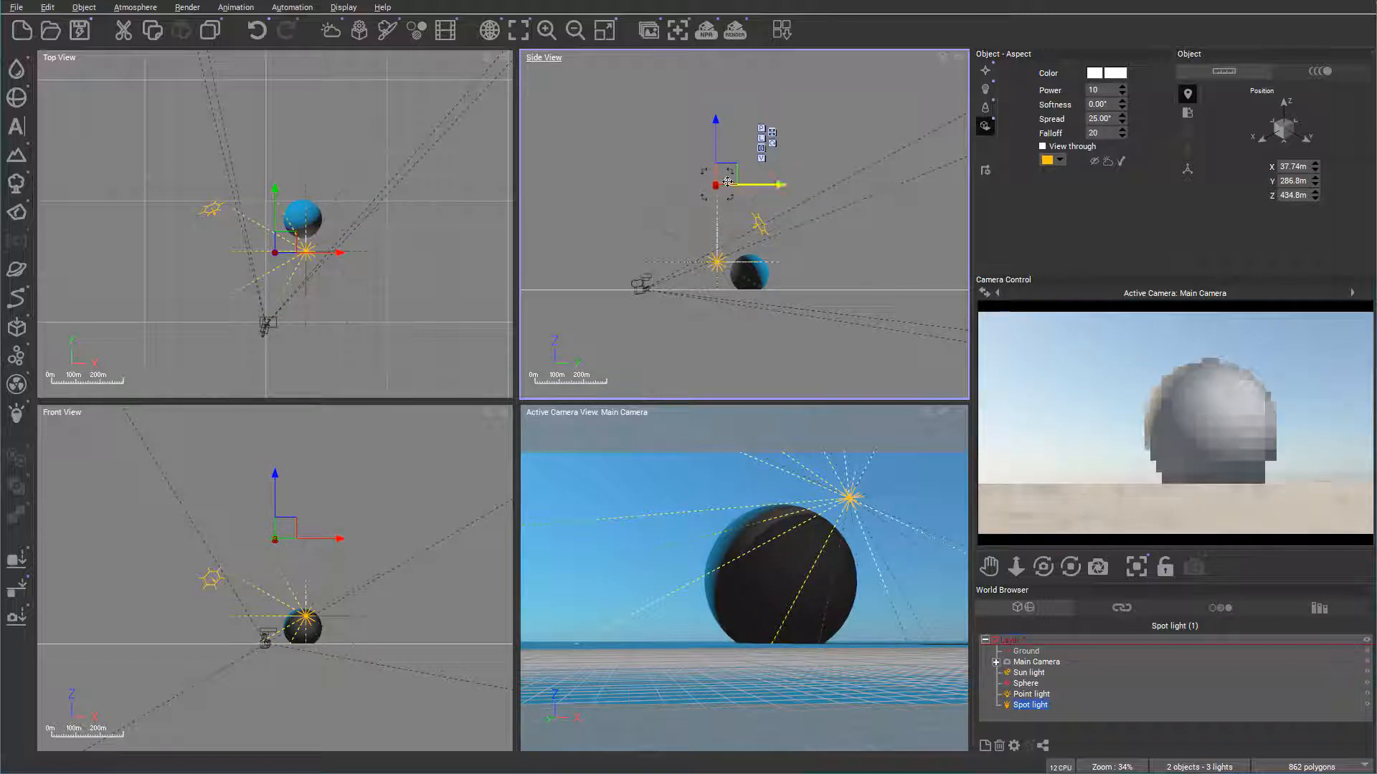
pyautogui.moveTo(1125, 90); pyautogui.dragTo(1125, 60)
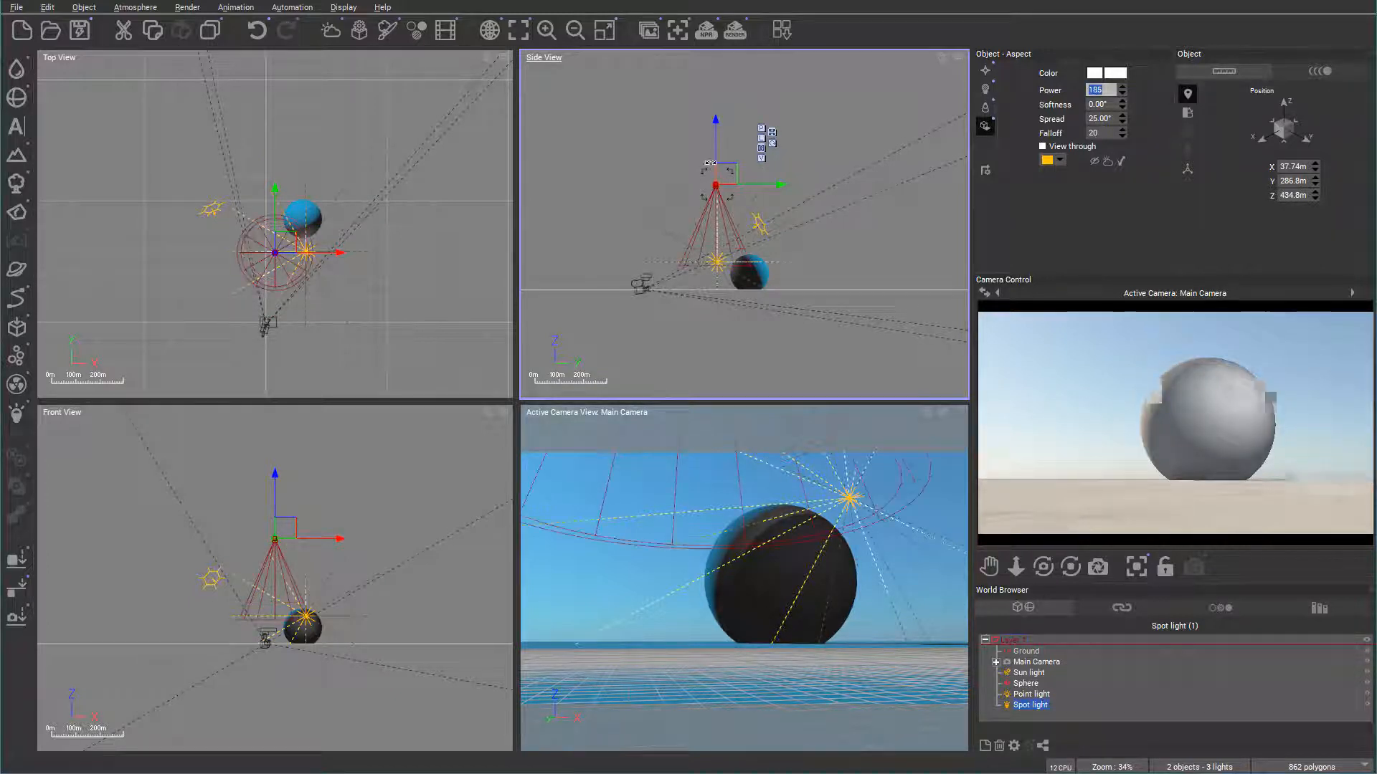
# - Move the spot light to about X 14 m, Y 136 m, Z 328 m and tilt its cone toward the sphere
pyautogui.moveTo(708, 164); pyautogui.dragTo(645, 196)
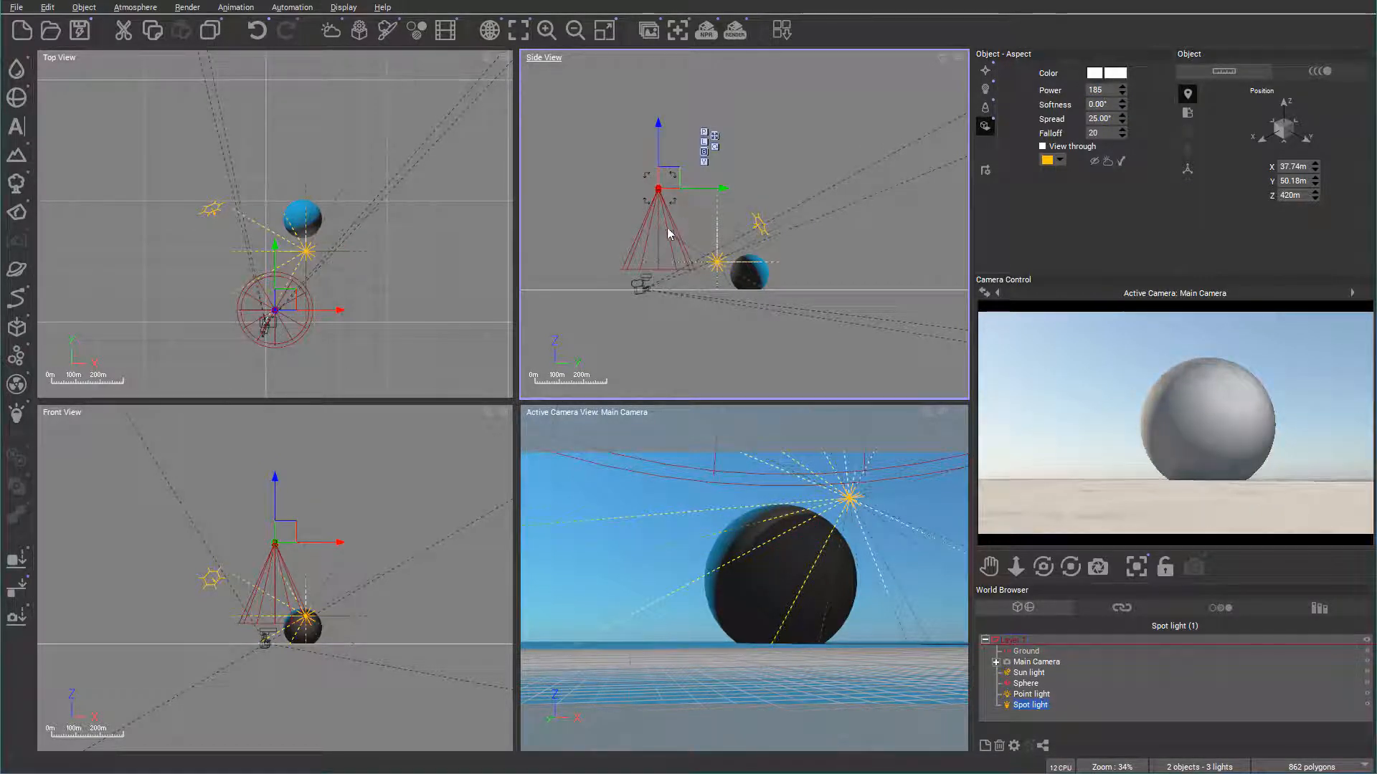
pyautogui.moveTo(672, 201)
pyautogui.mouseDown()
pyautogui.moveTo(679, 180)
pyautogui.moveTo(695, 203)
pyautogui.mouseUp()
pyautogui.moveTo(288, 284); pyautogui.dragTo(284, 312)
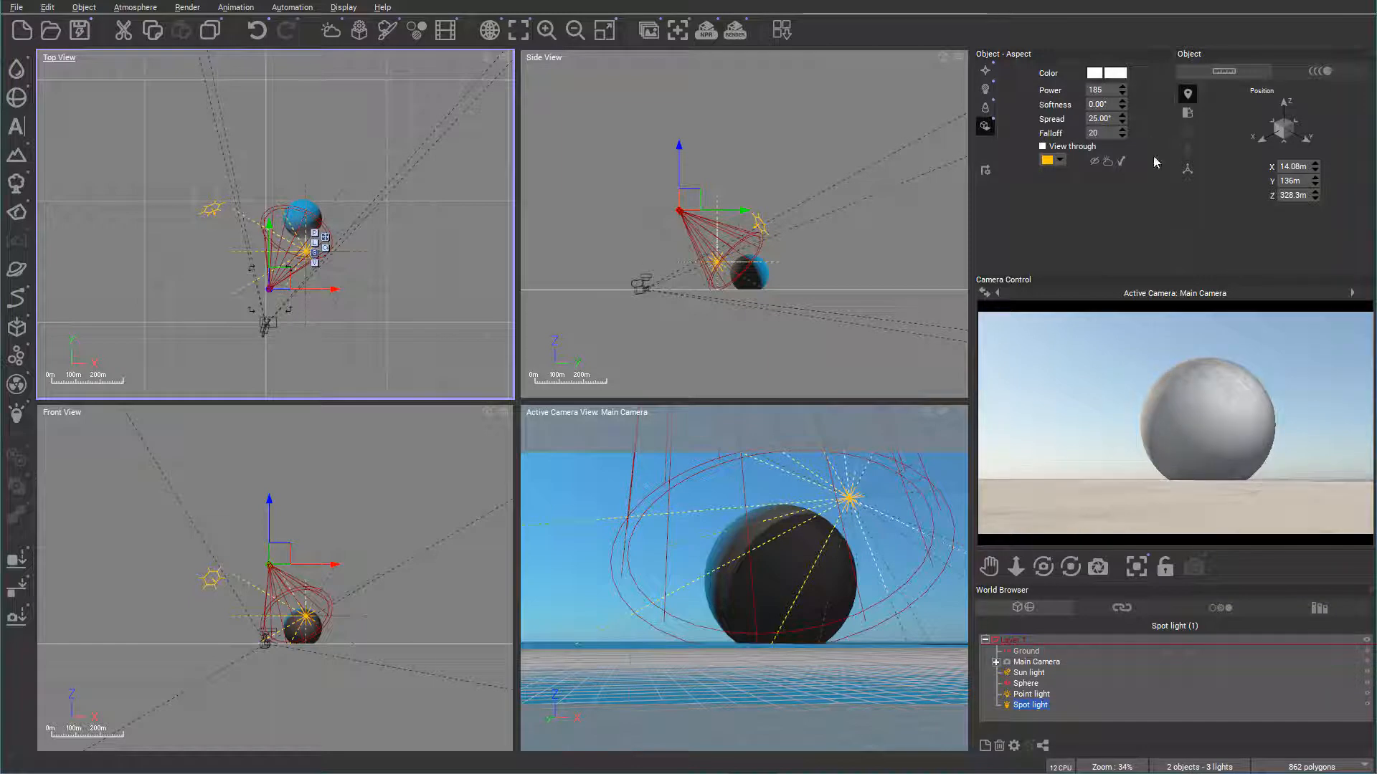
# - Change the spot light's second color swatch to orange-red
pyautogui.click(1116, 76)
pyautogui.click(1050, 18)
pyautogui.click(1025, 9)
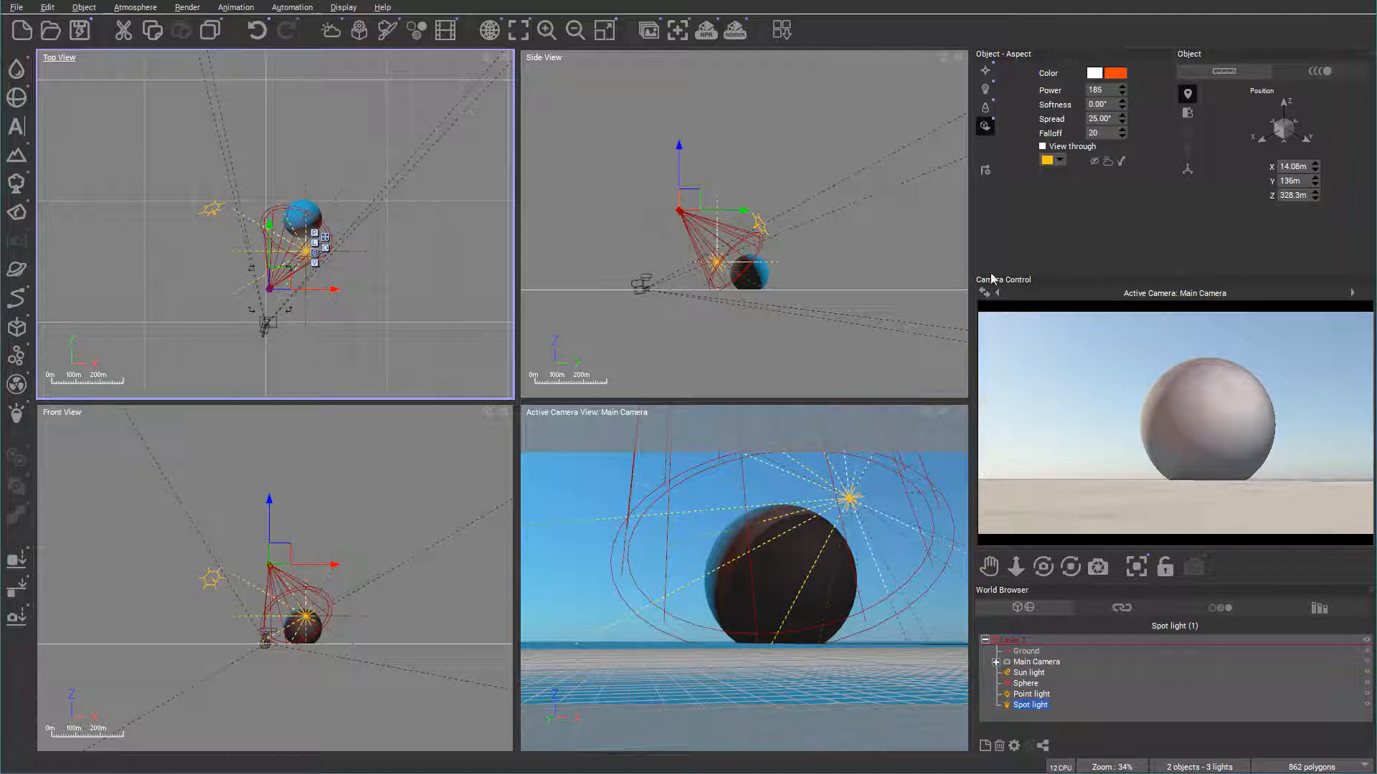
# - Add a light panel and place it behind the sphere at about X 107 m, Y 837 m, Z 210 m
pyautogui.click(13, 421)
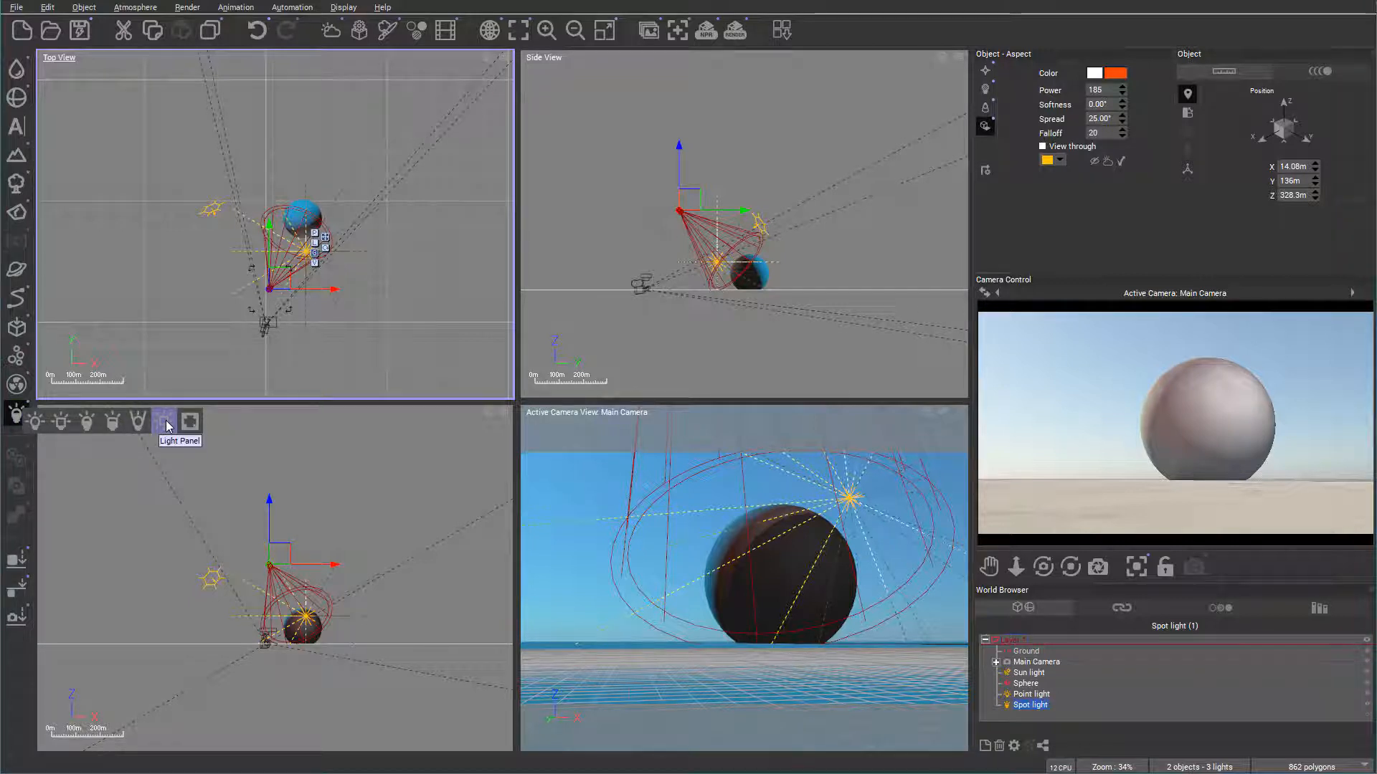
pyautogui.click(165, 424)
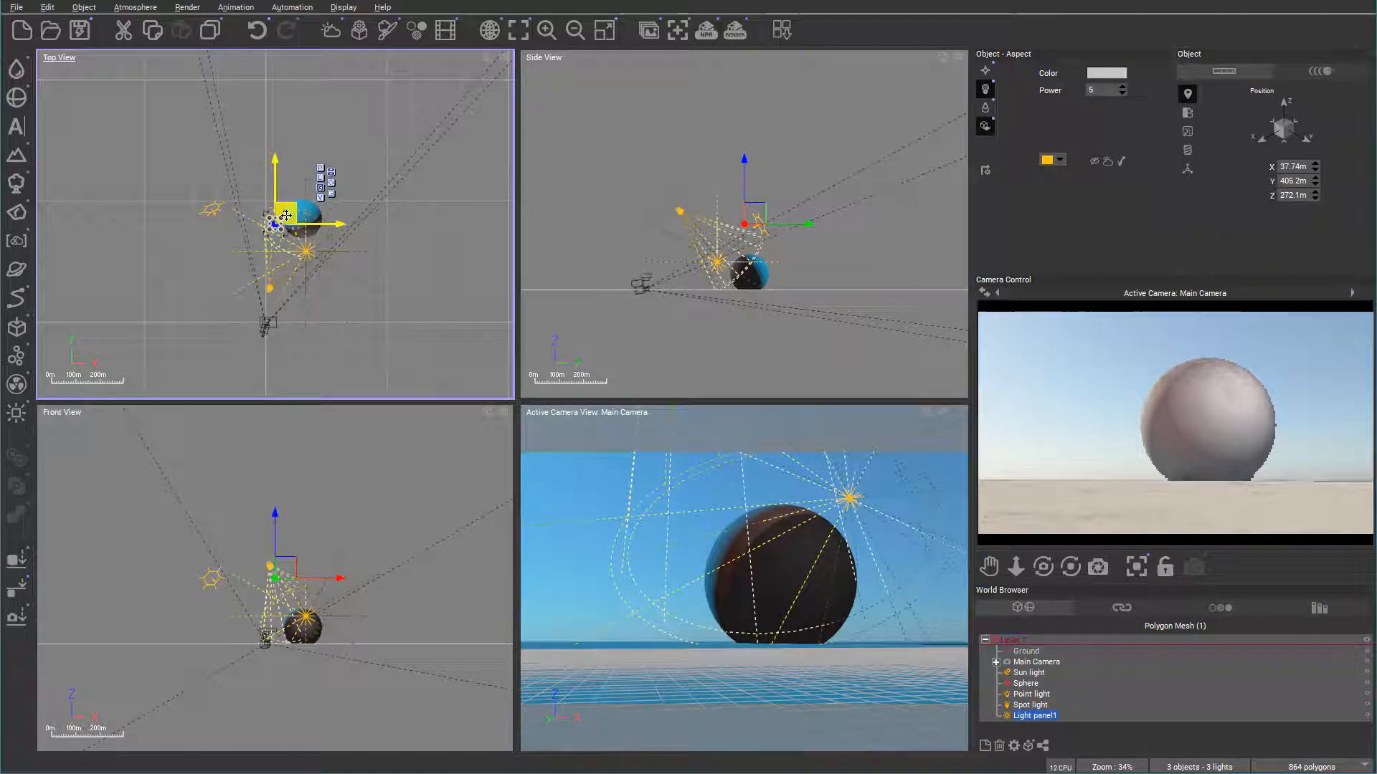
pyautogui.moveTo(596, 150); pyautogui.dragTo(694, 136)
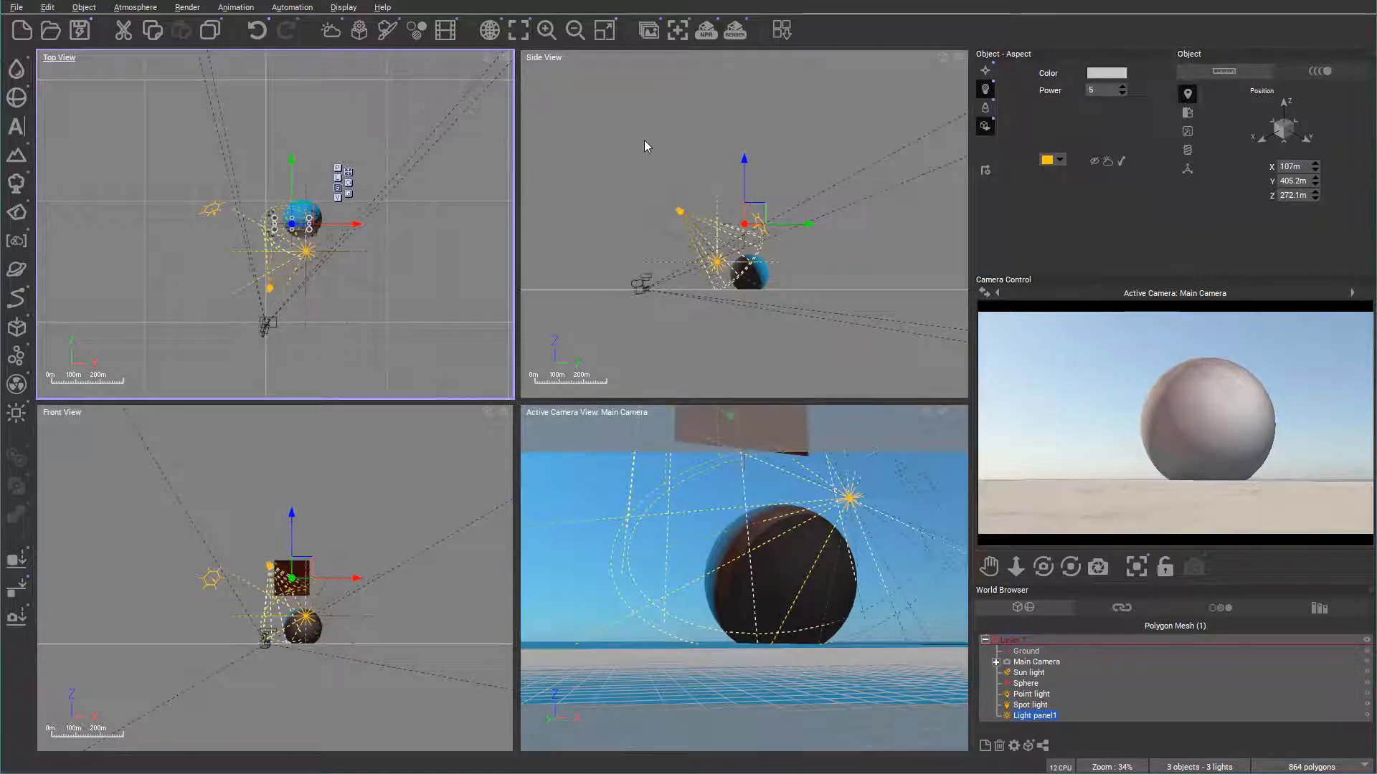
pyautogui.moveTo(756, 210); pyautogui.dragTo(859, 225)
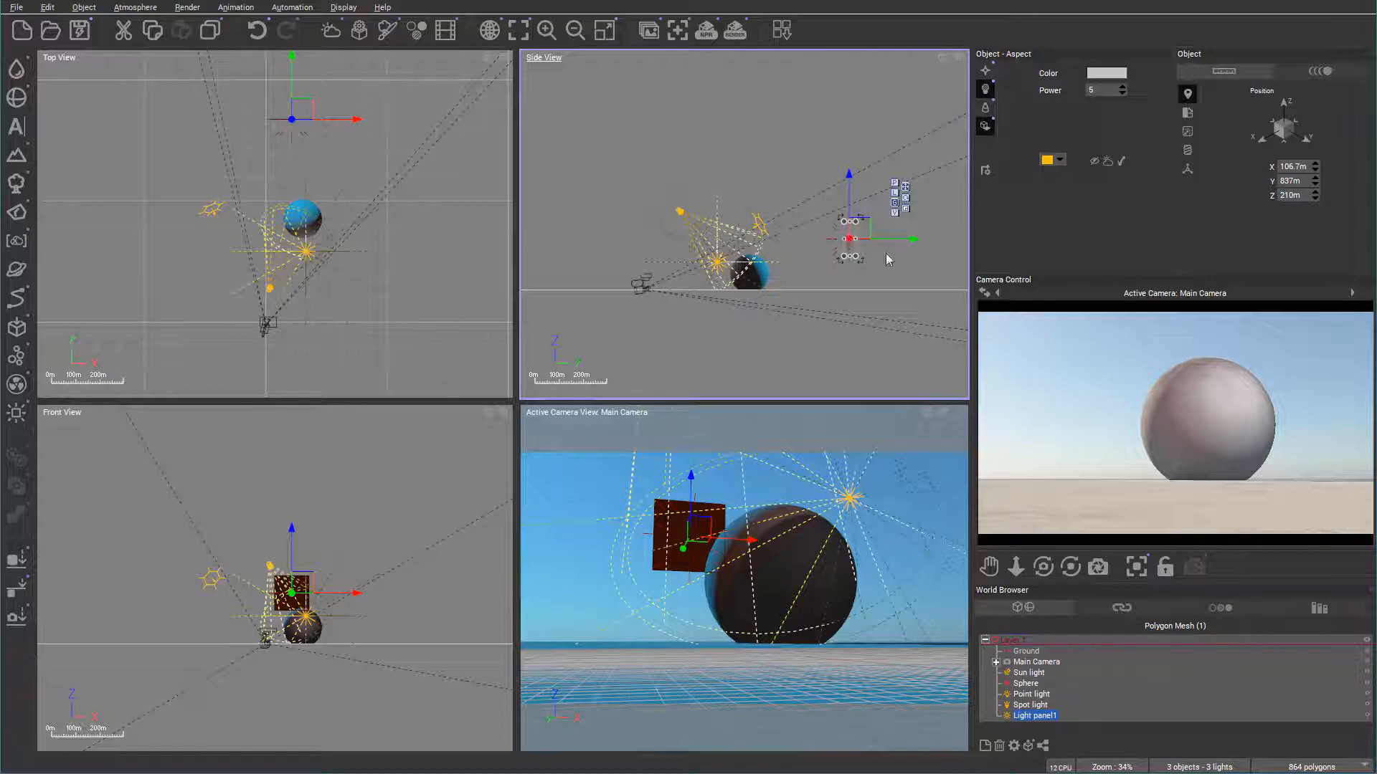
# - Set the light panel's power to 350 and its color to green
pyautogui.click(1124, 89)
pyautogui.click(1106, 73)
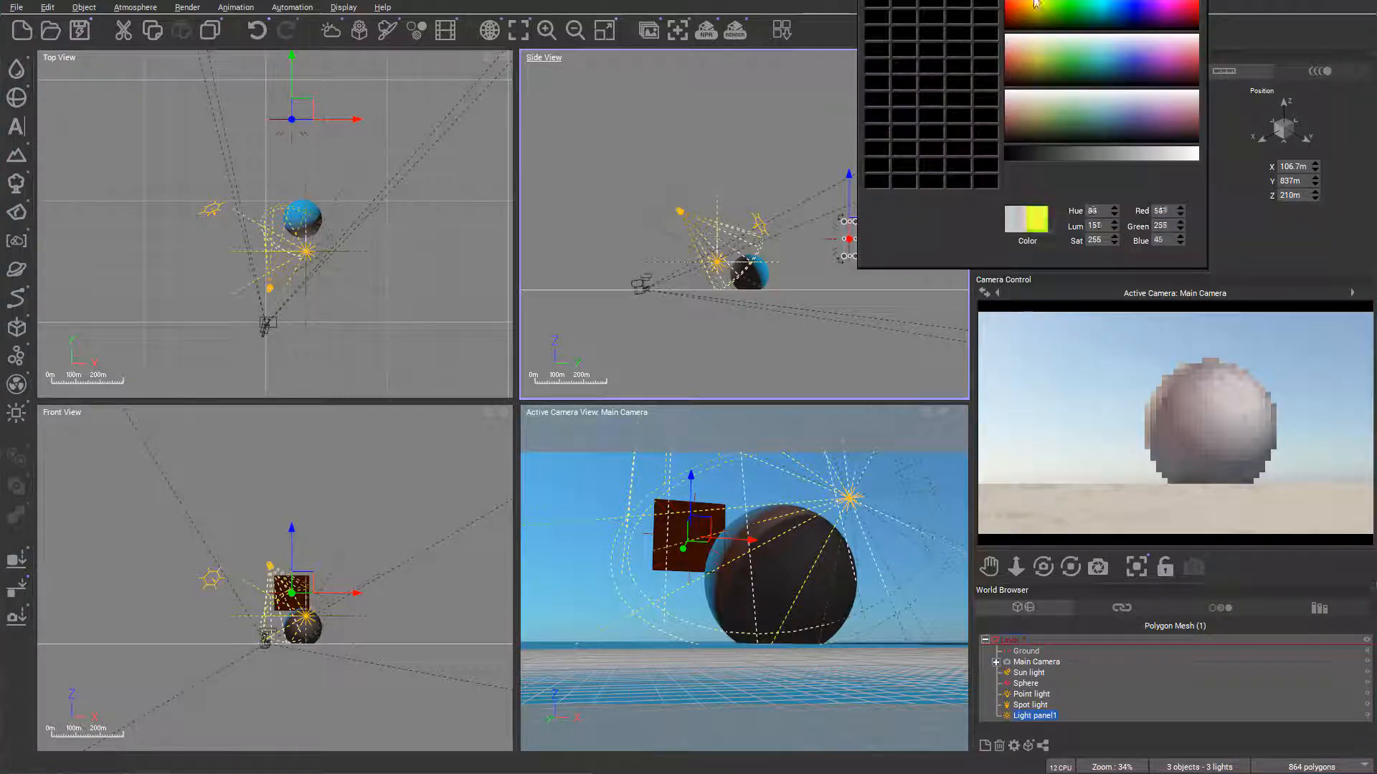
pyautogui.click(1067, 2)
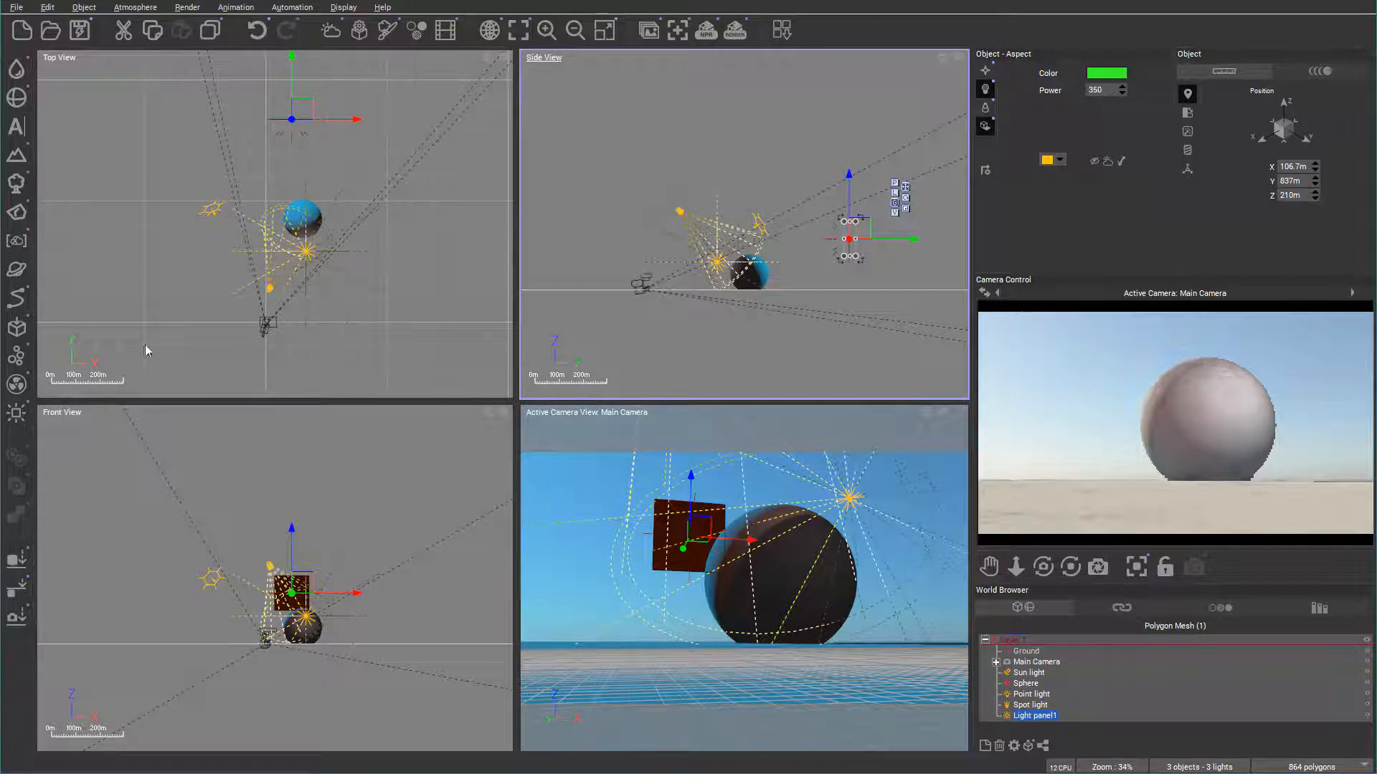
# - Move the light panel in front of the sphere to about X 246 m, Y 207 m, Z 210 m and rotate it toward the sphere
pyautogui.moveTo(306, 115); pyautogui.dragTo(344, 279)
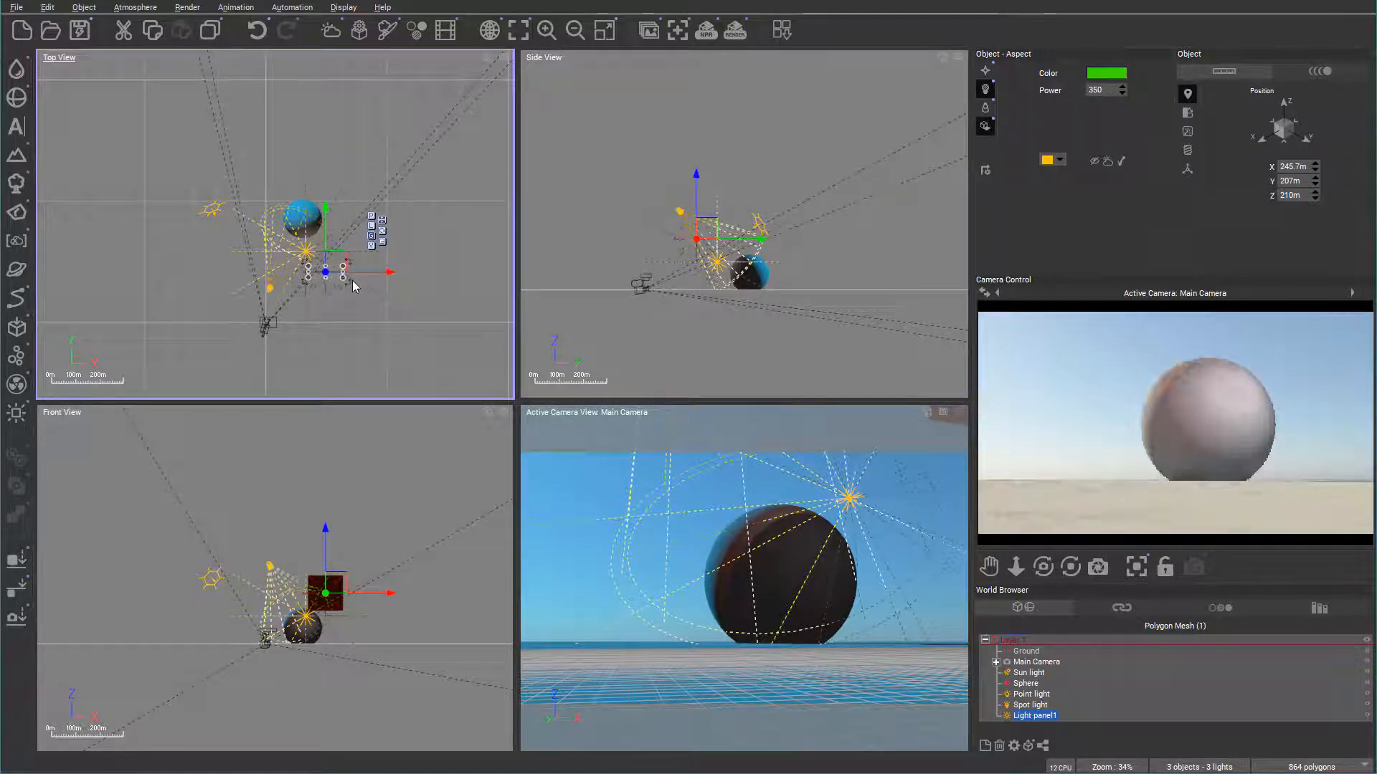
pyautogui.moveTo(351, 284); pyautogui.dragTo(244, 285)
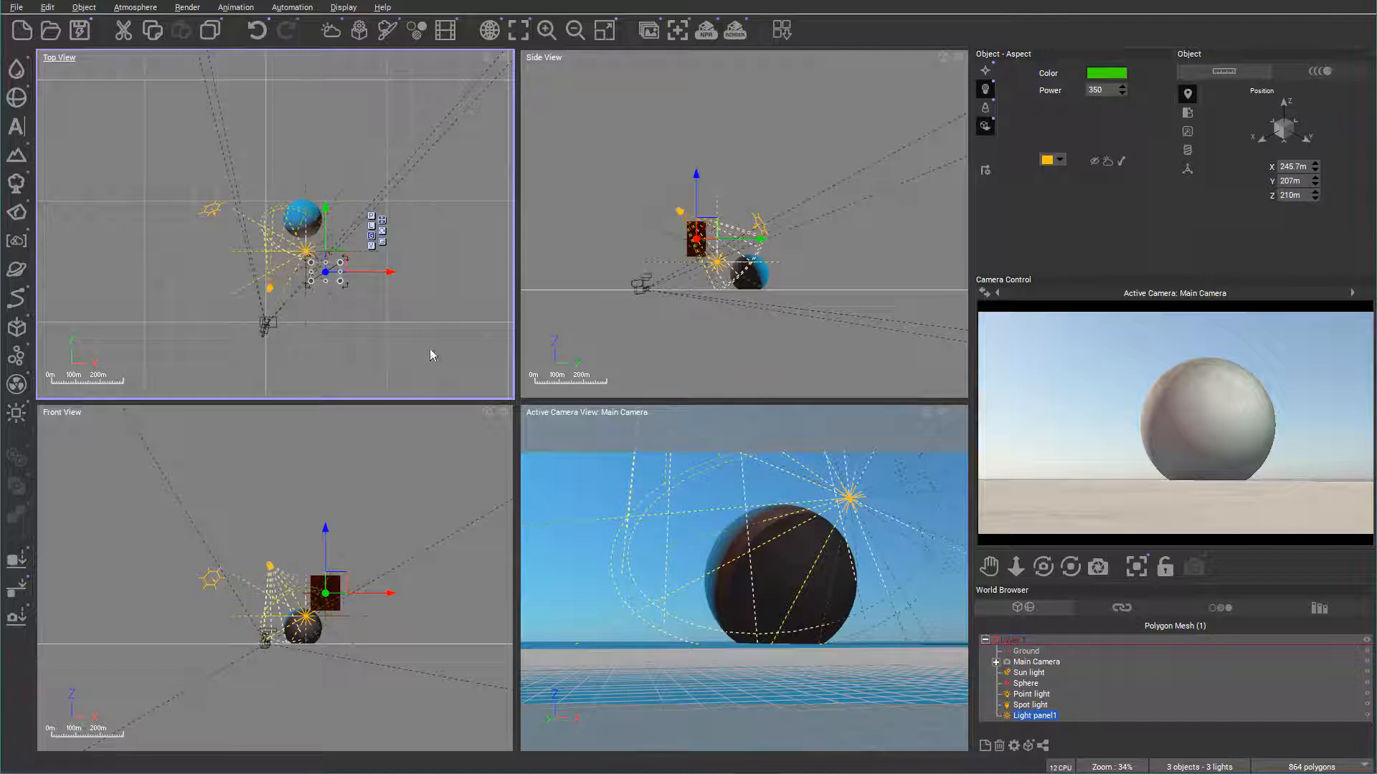
# - Raise the main camera to a height of about 114 m and tilt it downward to show more of the ground
pyautogui.click(1036, 662)
pyautogui.moveTo(746, 208); pyautogui.dragTo(760, 186)
pyautogui.moveTo(1044, 567); pyautogui.dragTo(1053, 611)
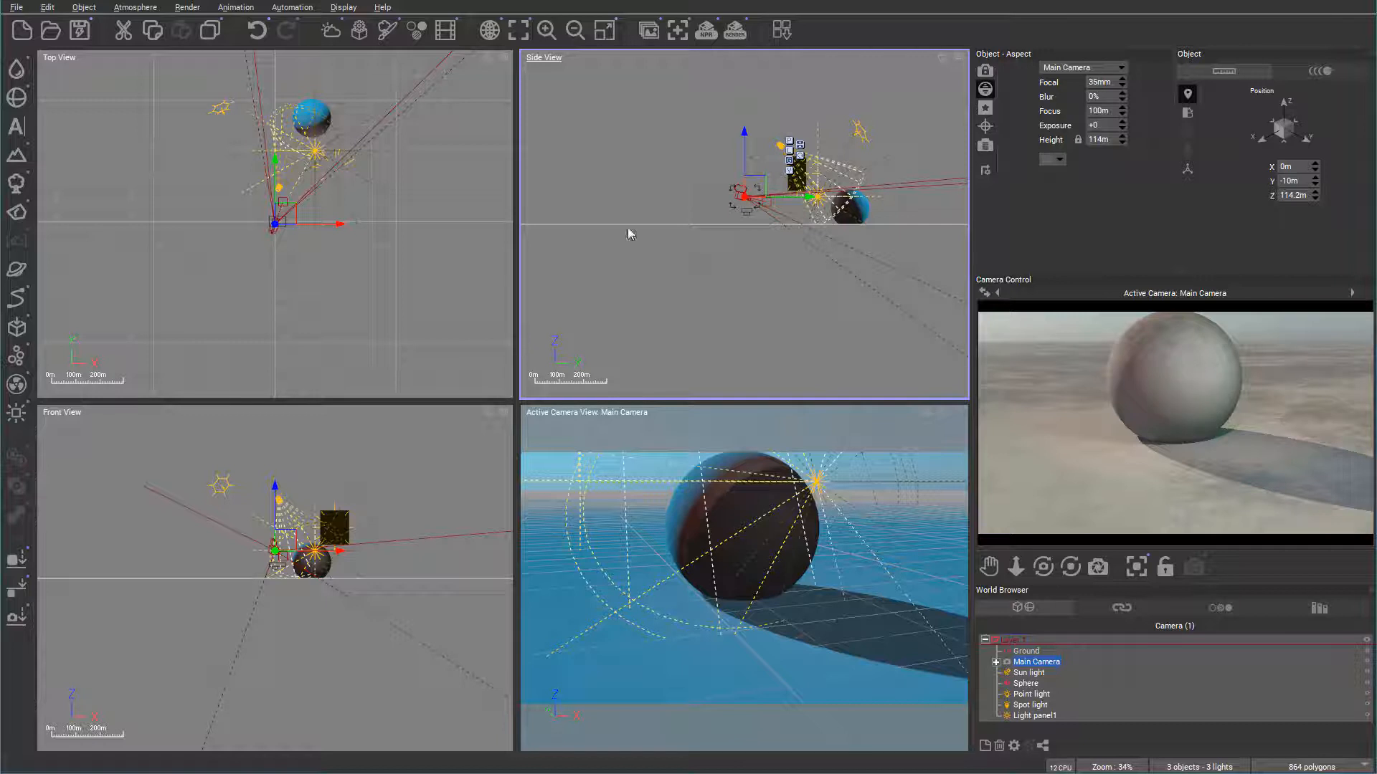
# - Add a daylight portal, enlarge it, and place it between the camera and the sphere at about X 68 m, Y 114 m, Z 27 m
pyautogui.moveTo(16, 415)
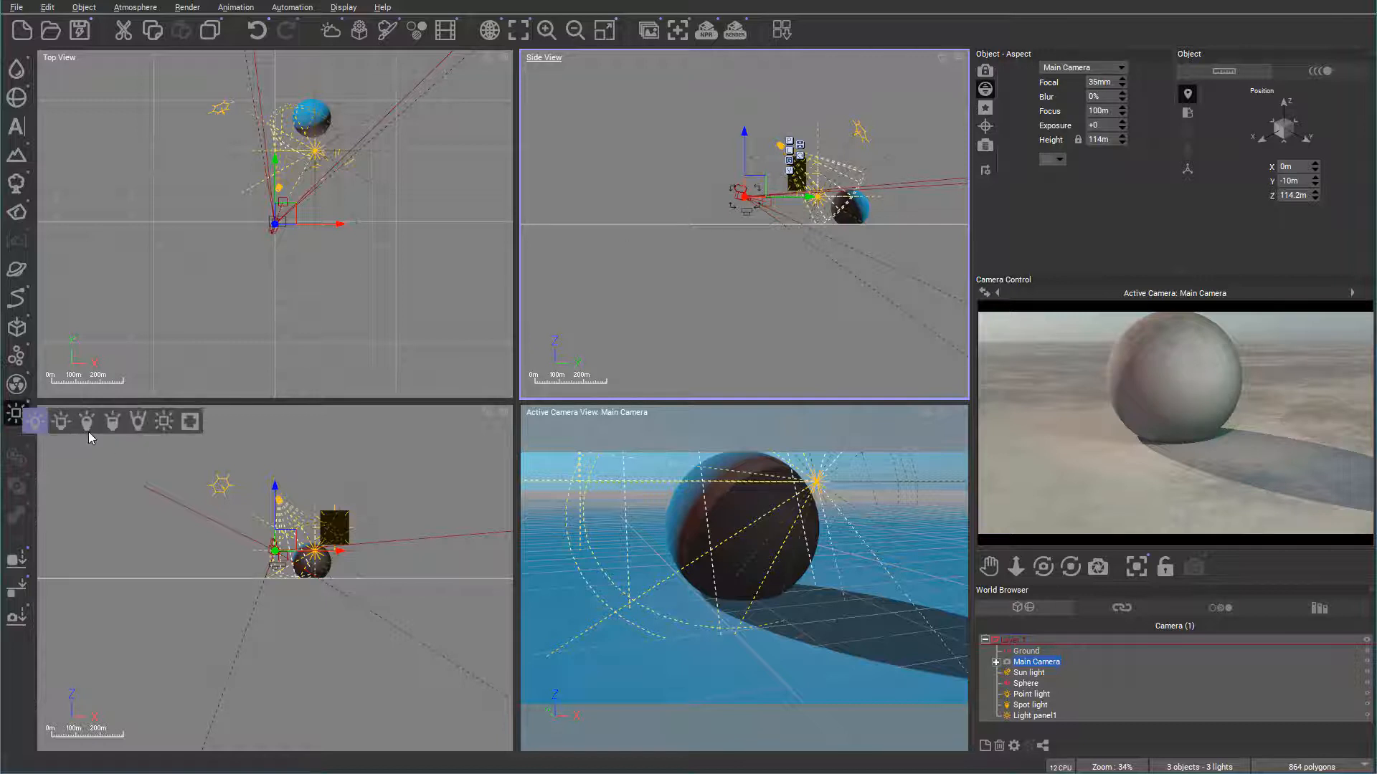
pyautogui.click(193, 422)
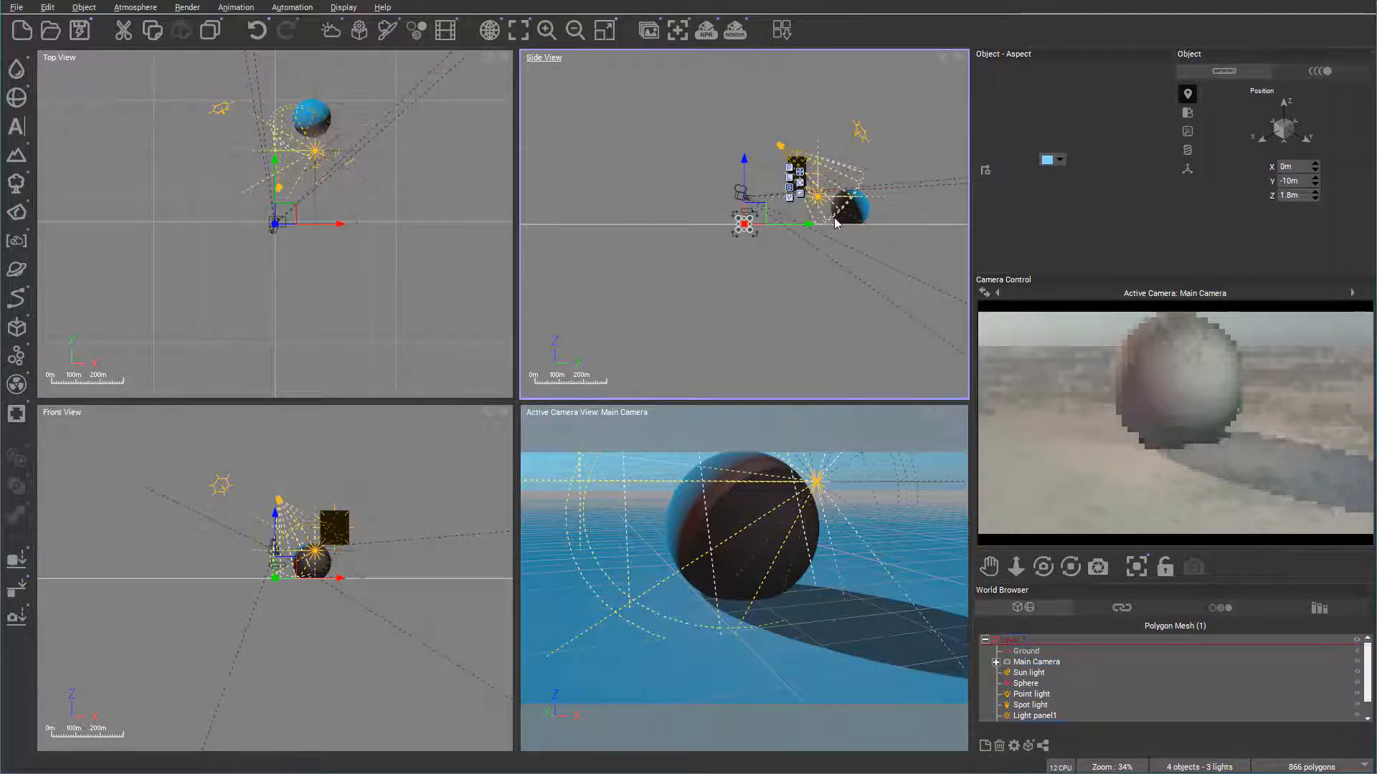
pyautogui.moveTo(764, 222); pyautogui.dragTo(827, 110)
pyautogui.scroll(9, 748, 210)
pyautogui.scroll(-3, 749, 210)
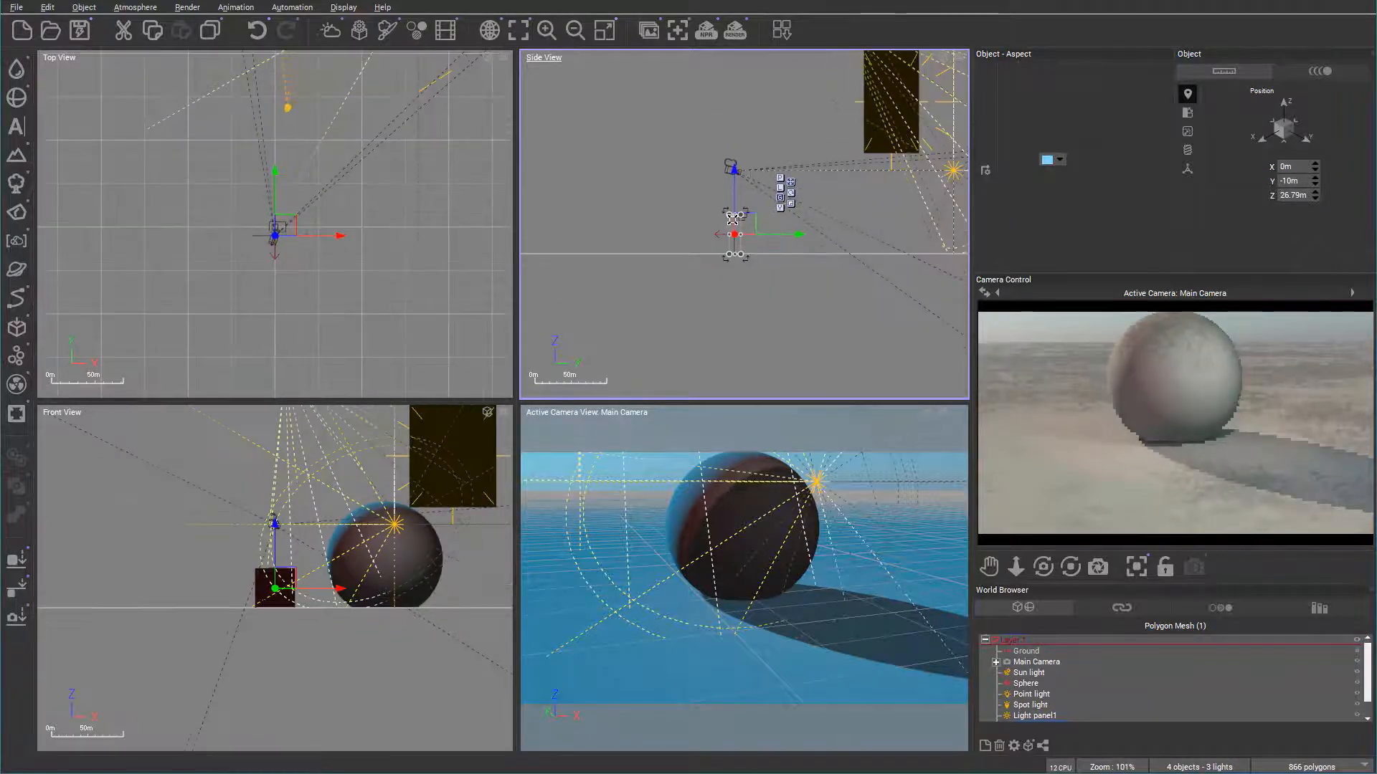
pyautogui.moveTo(337, 217); pyautogui.dragTo(414, 231, button='middle')
pyautogui.moveTo(364, 229); pyautogui.dragTo(413, 139)
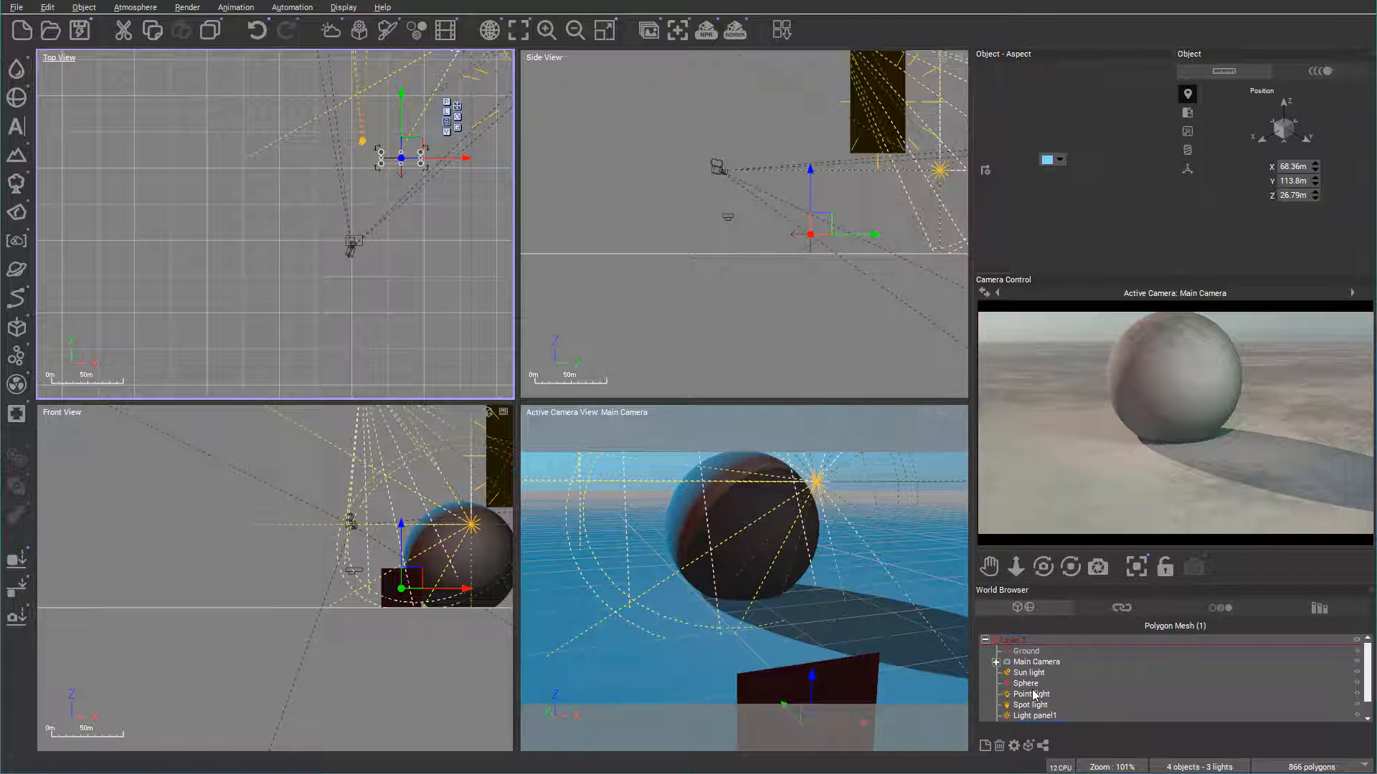
# - Open the point light's shadow settings and review its lens flare, gel and volumetric options
pyautogui.scroll(-1, 1032, 678)
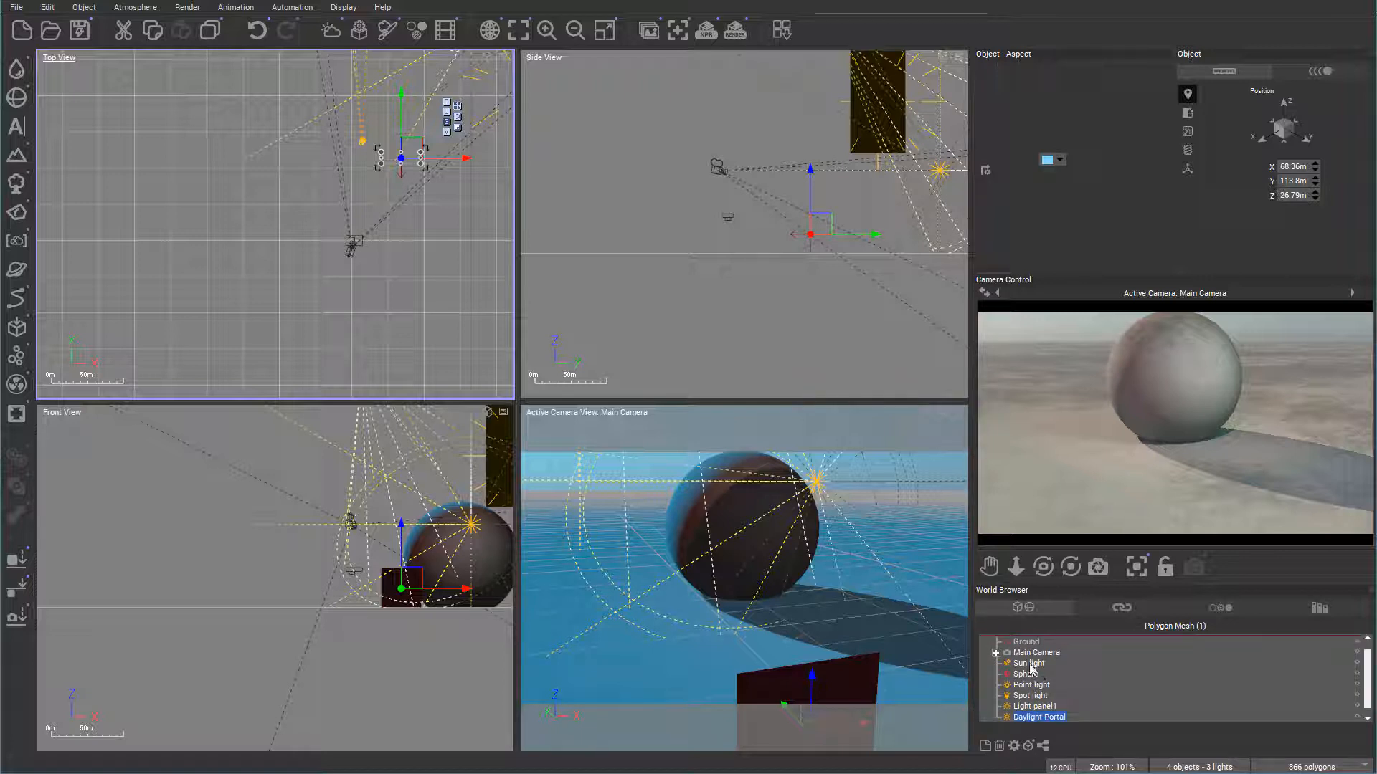
pyautogui.click(1034, 686)
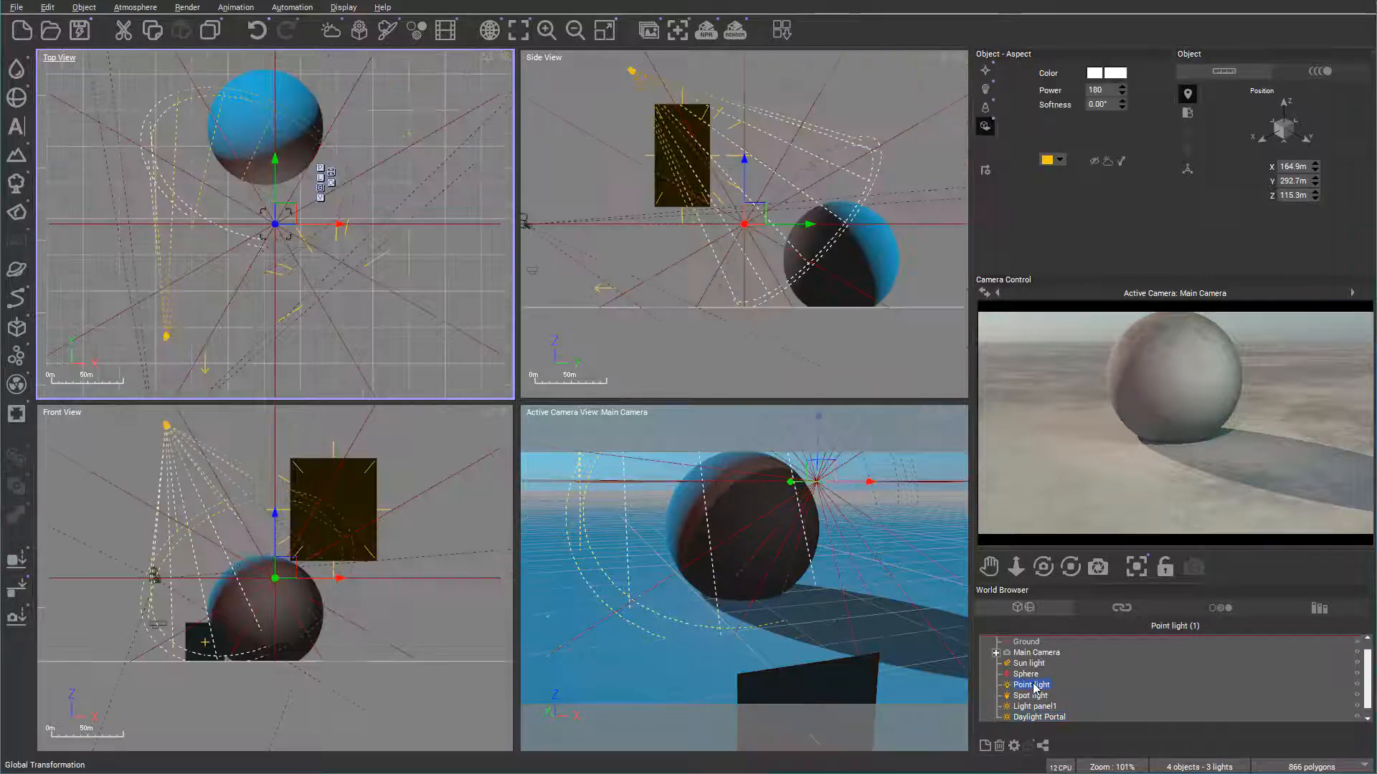
pyautogui.click(985, 127)
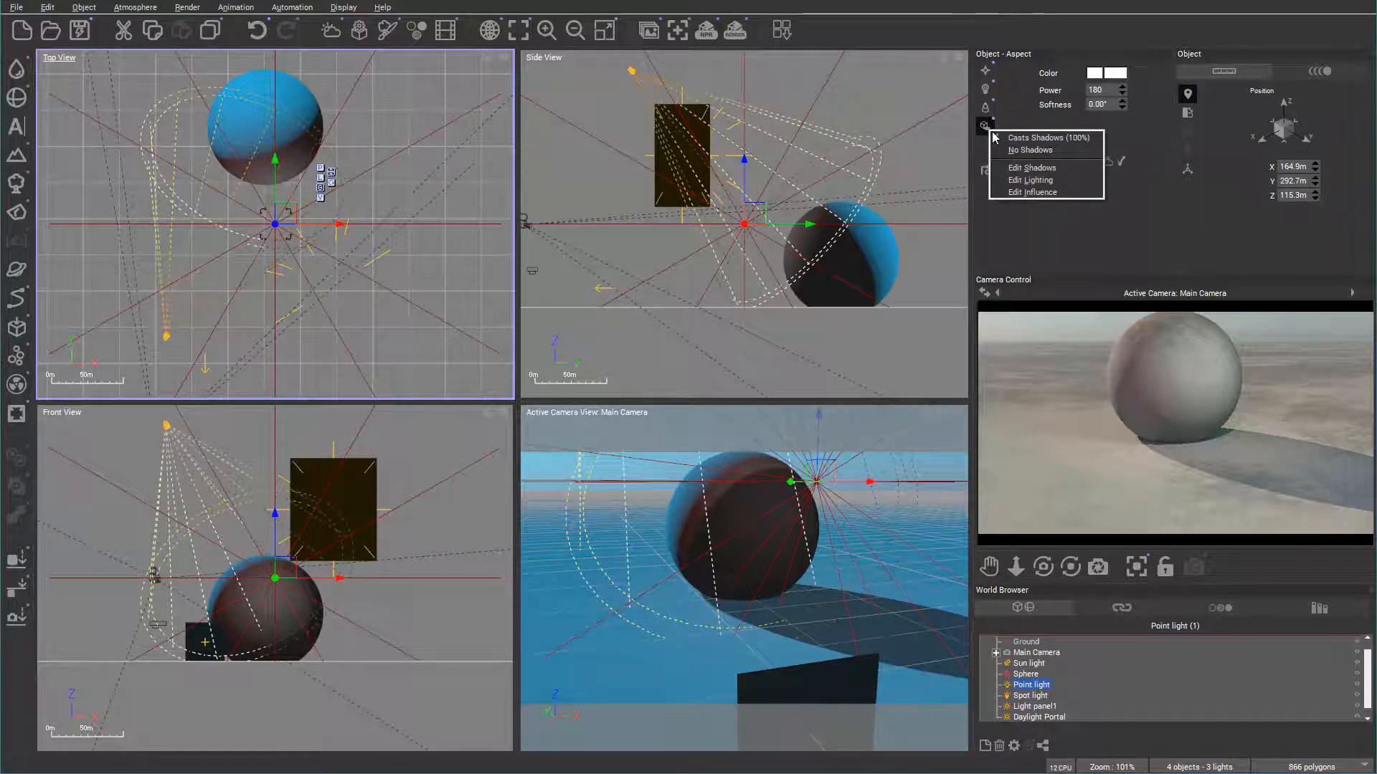
pyautogui.click(1022, 168)
pyautogui.moveTo(386, 126); pyautogui.dragTo(640, 121)
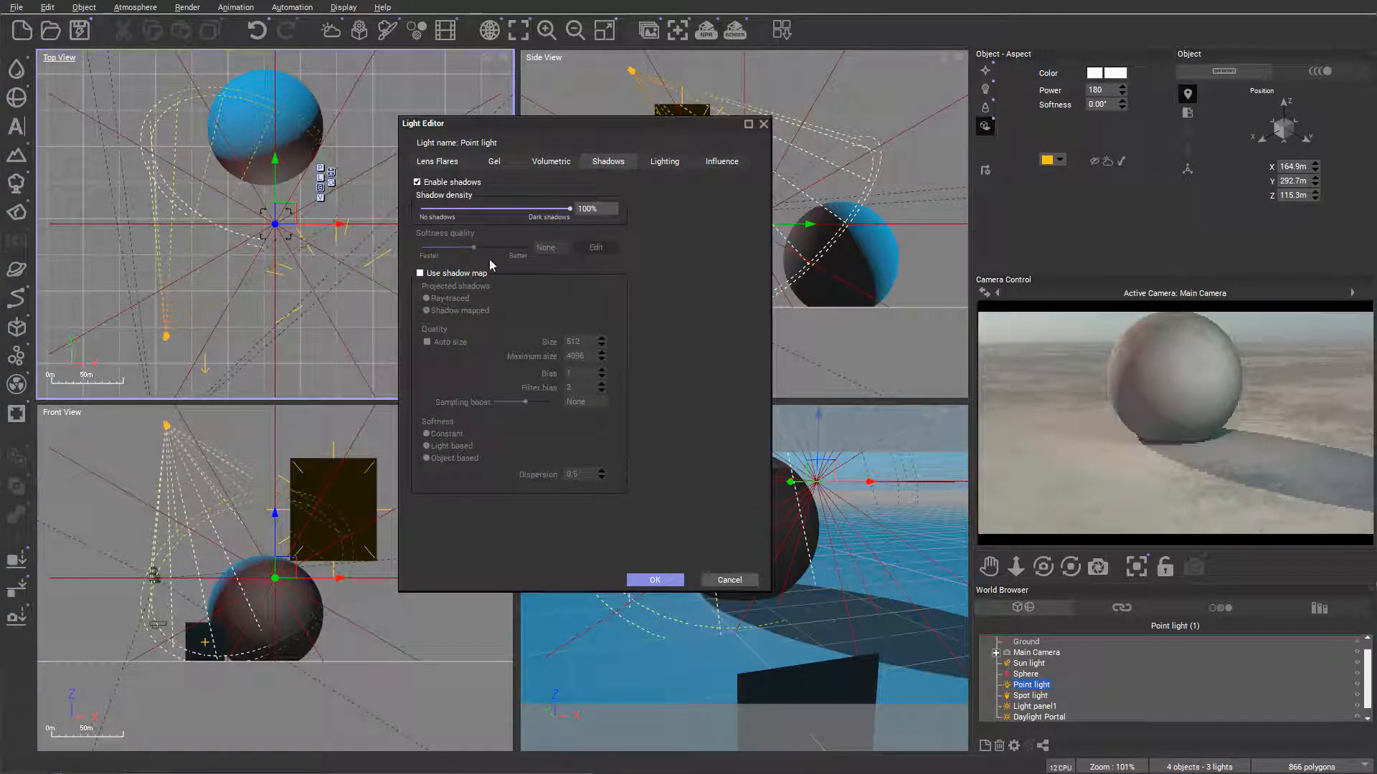
pyautogui.click(437, 161)
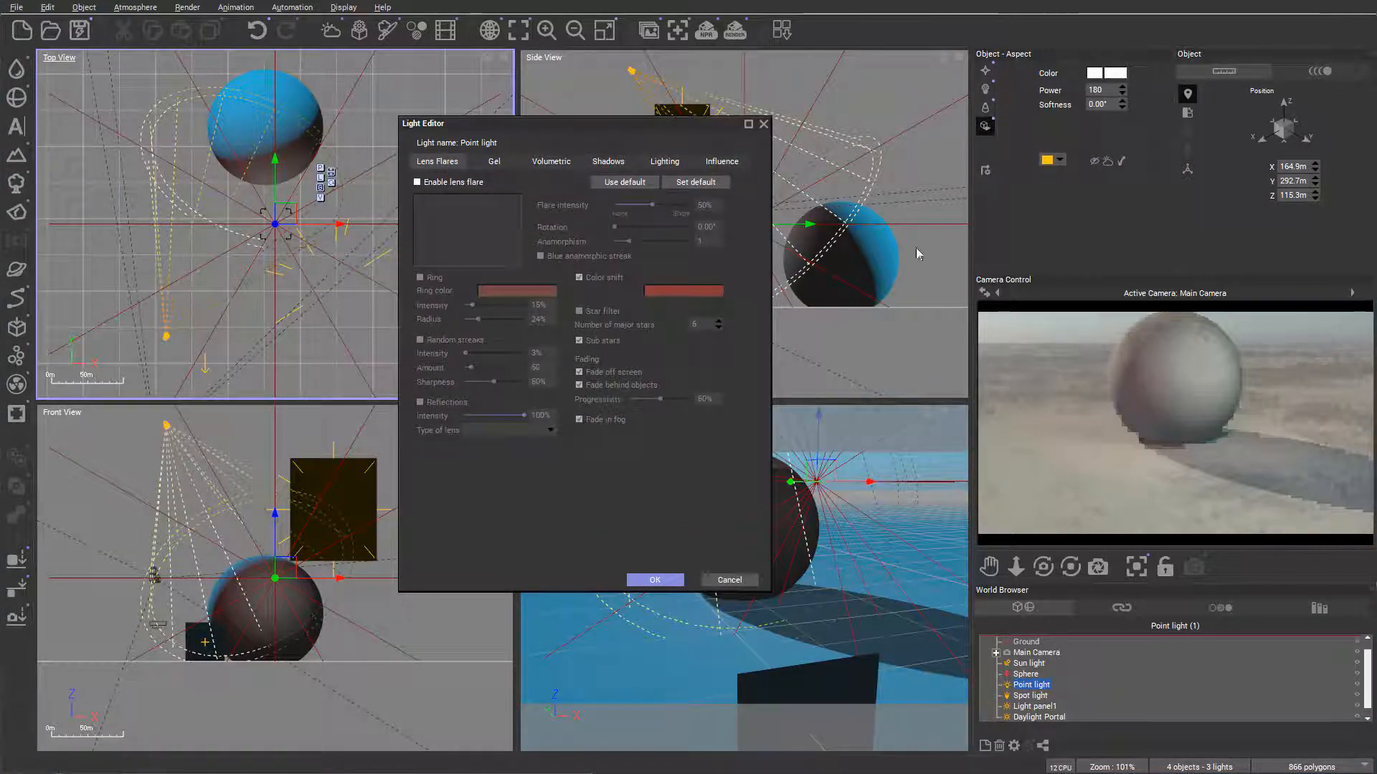
pyautogui.click(494, 162)
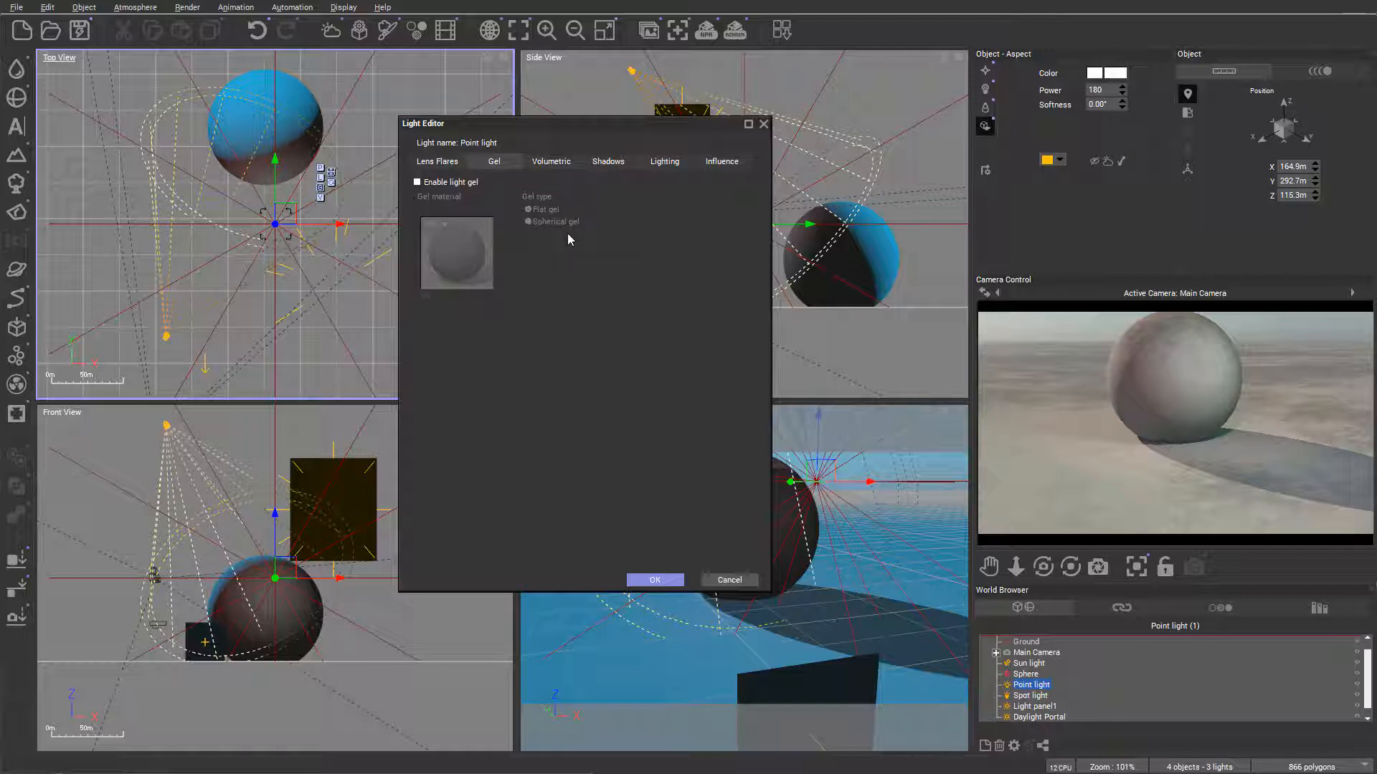
pyautogui.click(551, 161)
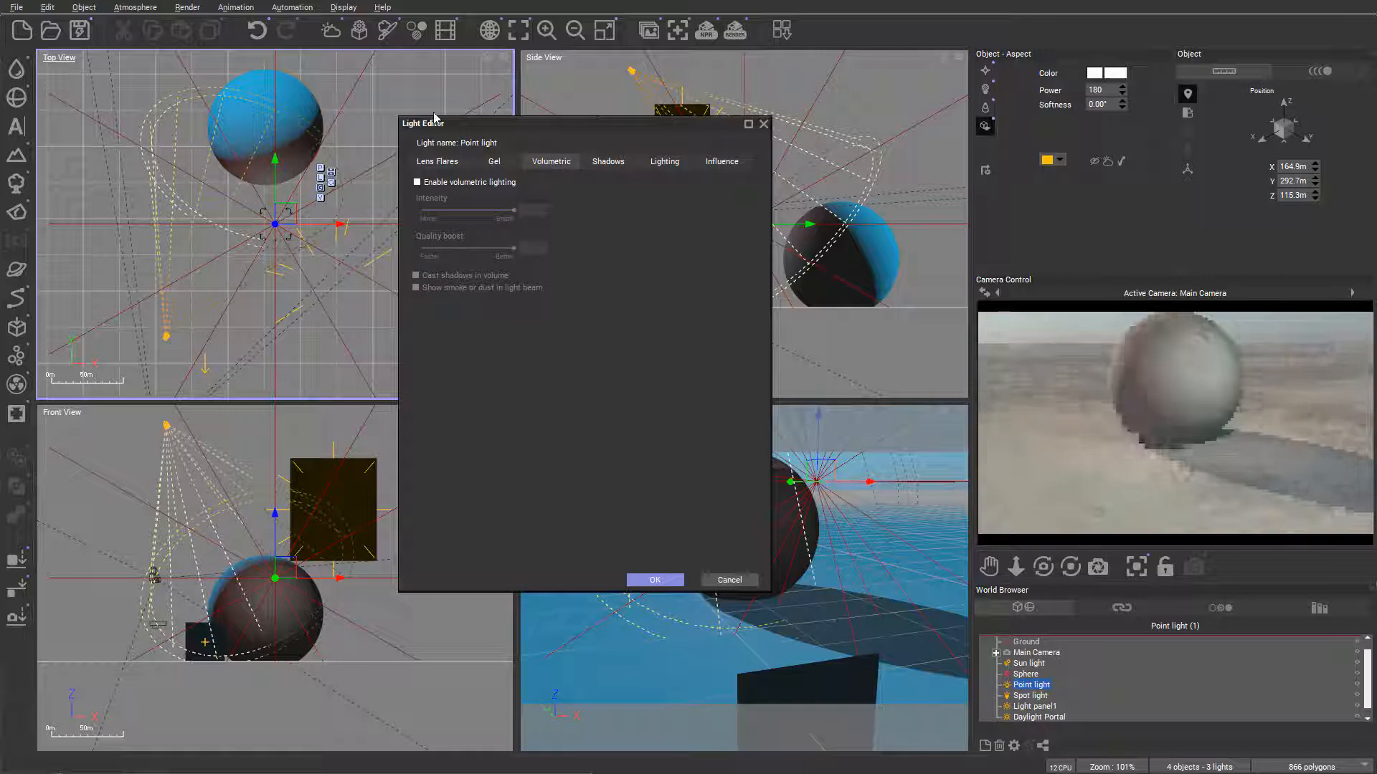
# - Move the light editor aside and try volumetric lighting on the point light by enabling and disabling it
pyautogui.moveTo(595, 122); pyautogui.dragTo(554, 170)
pyautogui.click(375, 231)
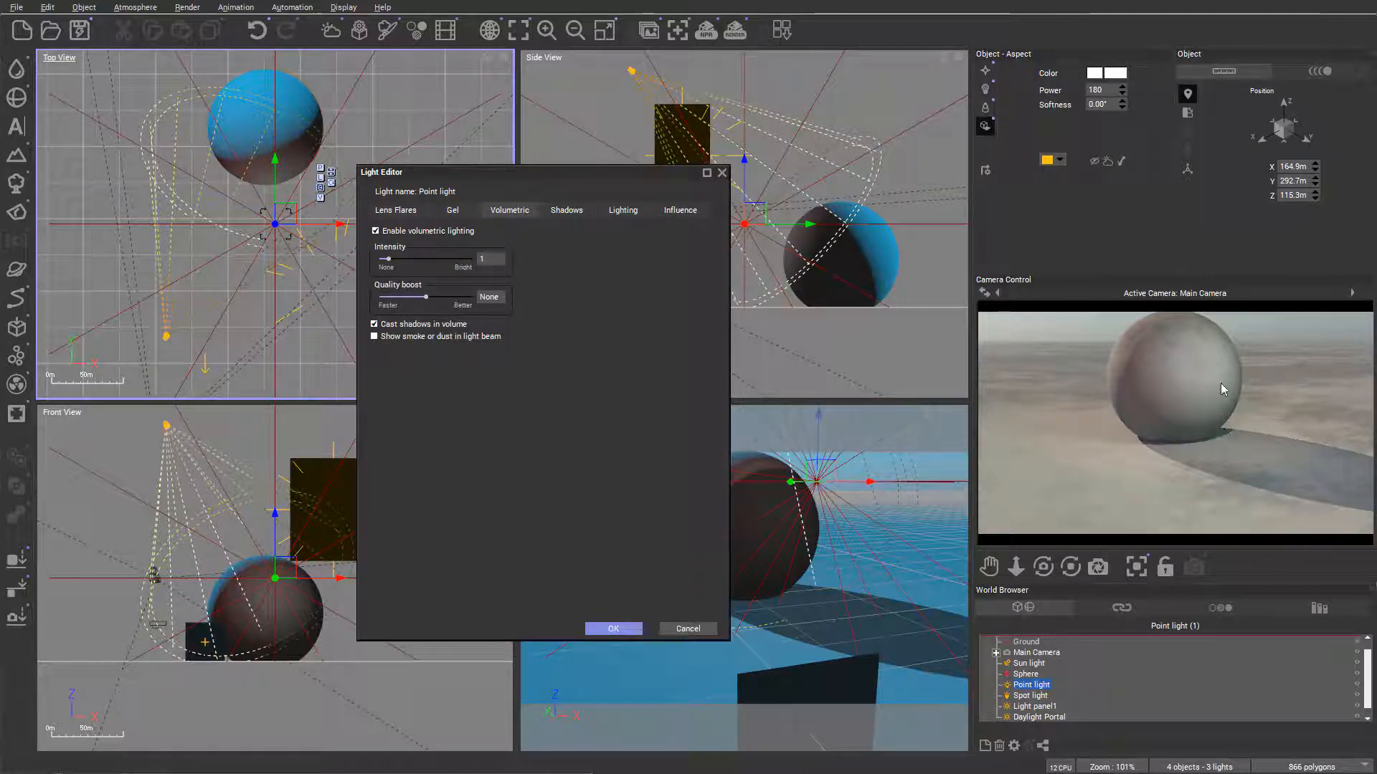
pyautogui.click(419, 232)
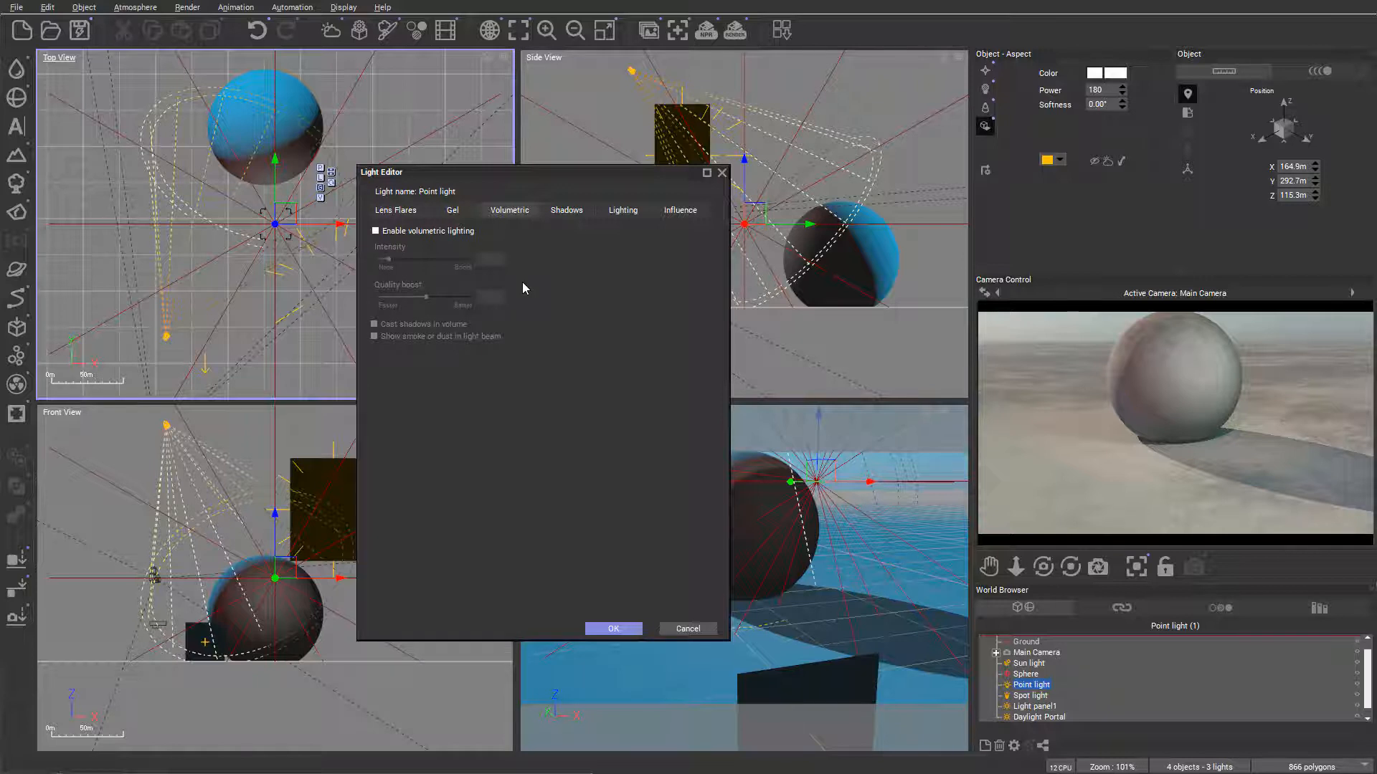
# - Examine the point light's shadow and lighting settings, including the photometric color presets
pyautogui.click(566, 211)
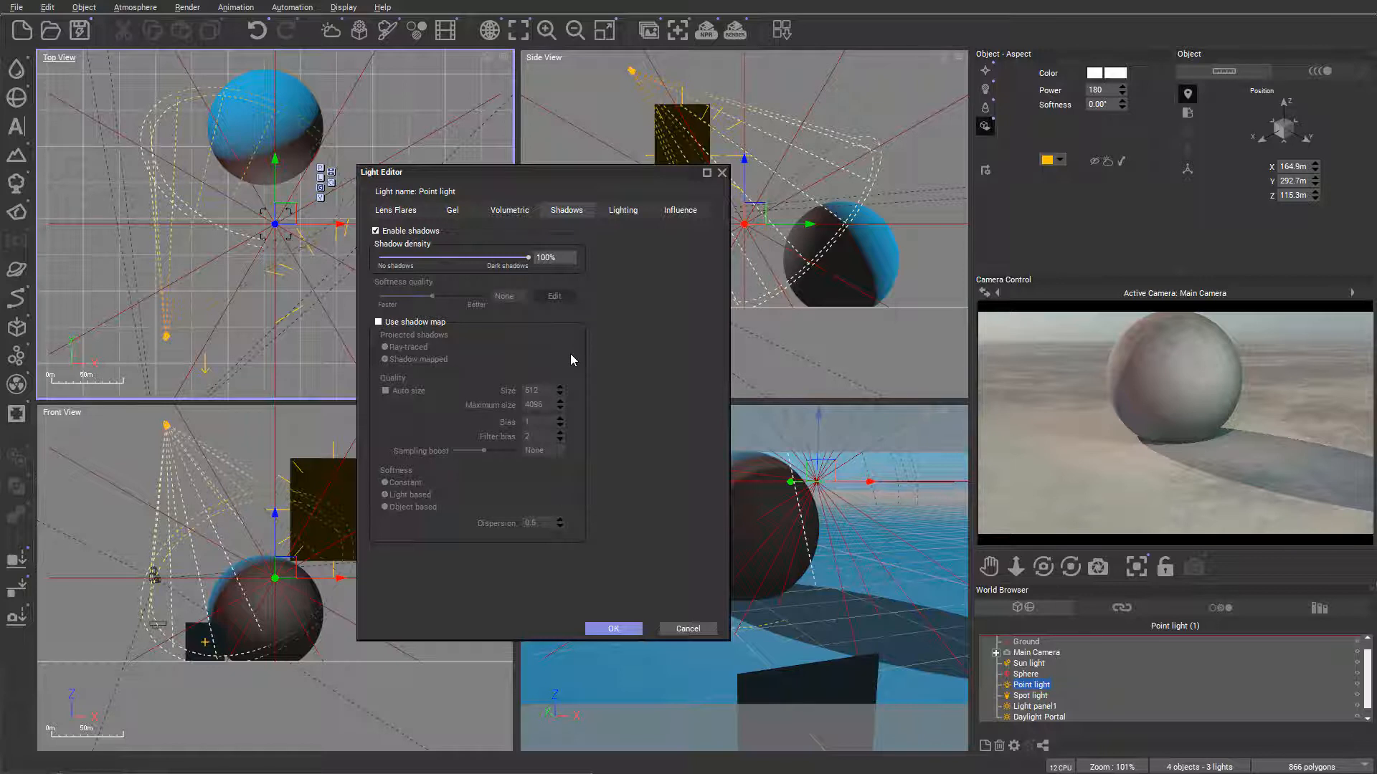
pyautogui.click(629, 210)
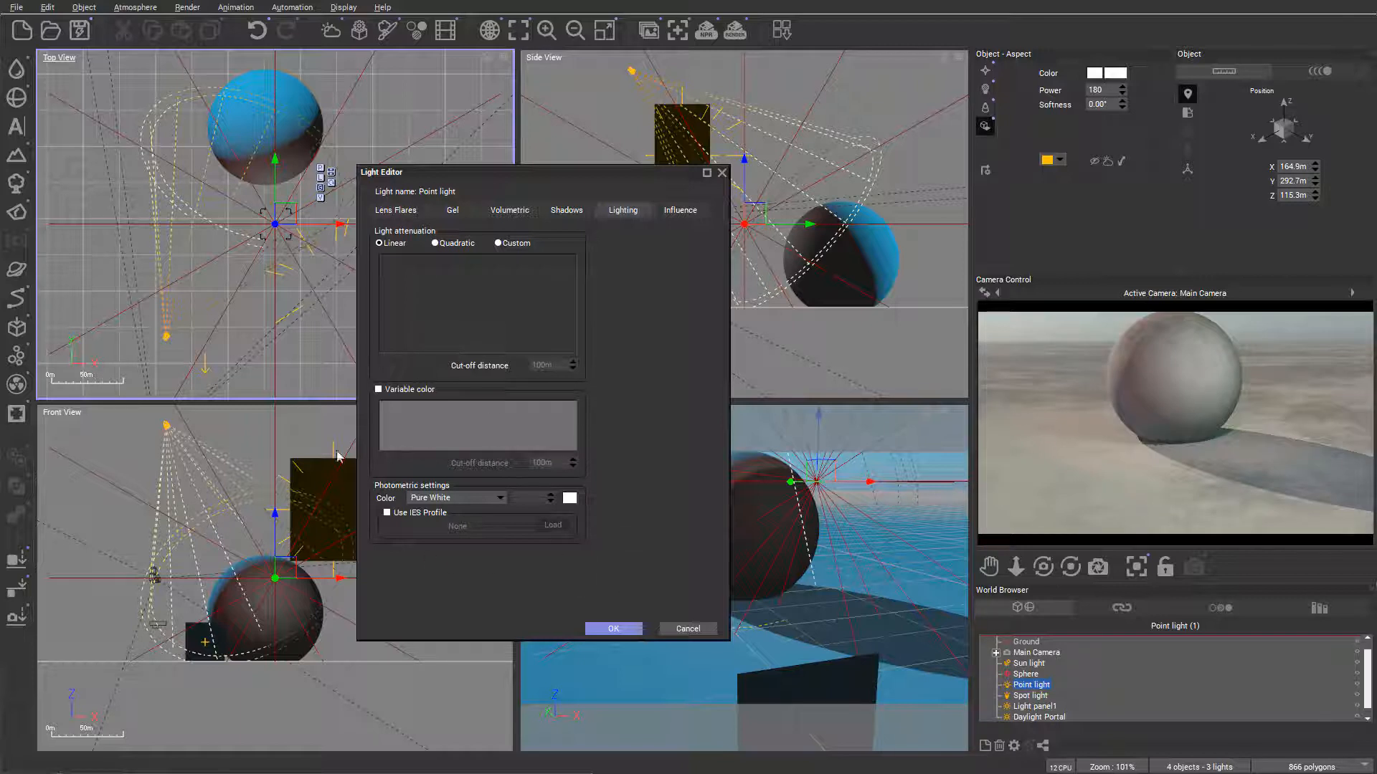
pyautogui.click(499, 498)
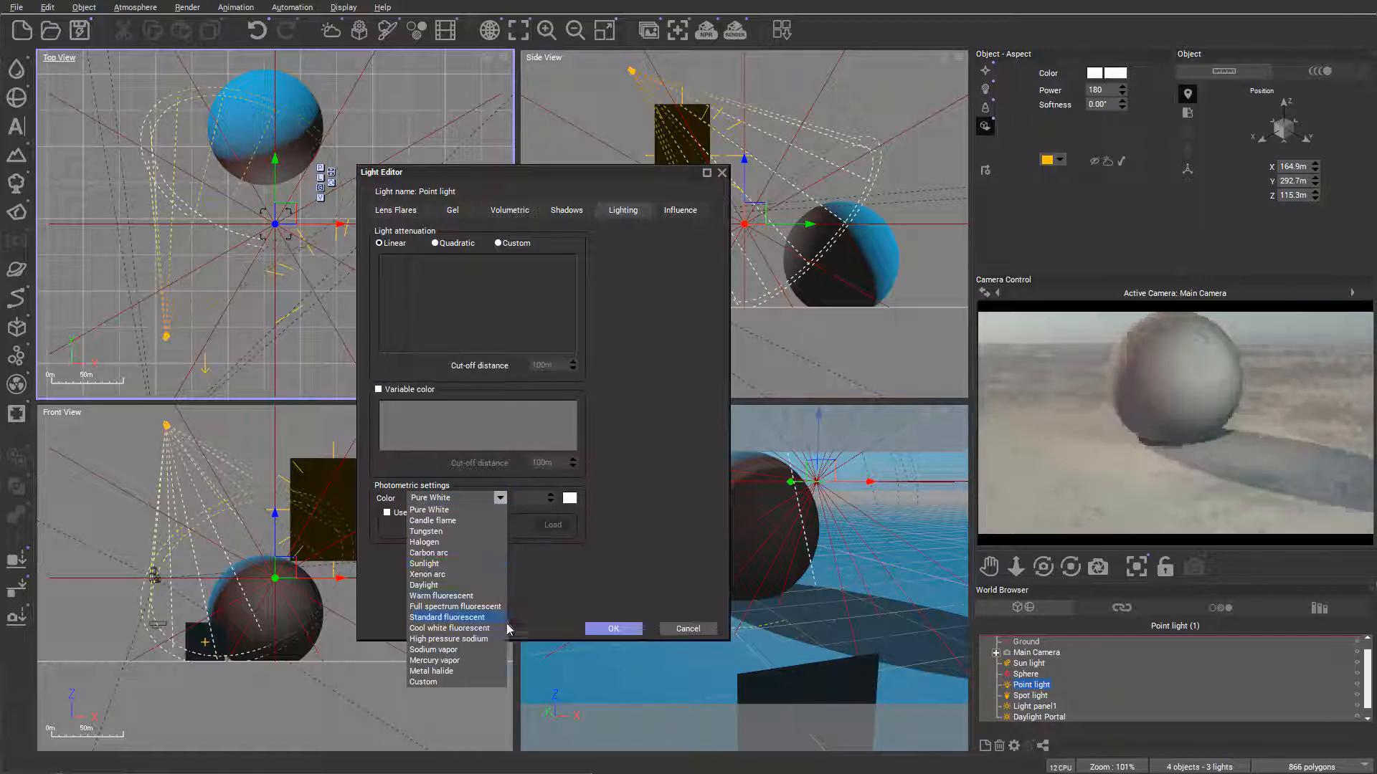
pyautogui.click(676, 479)
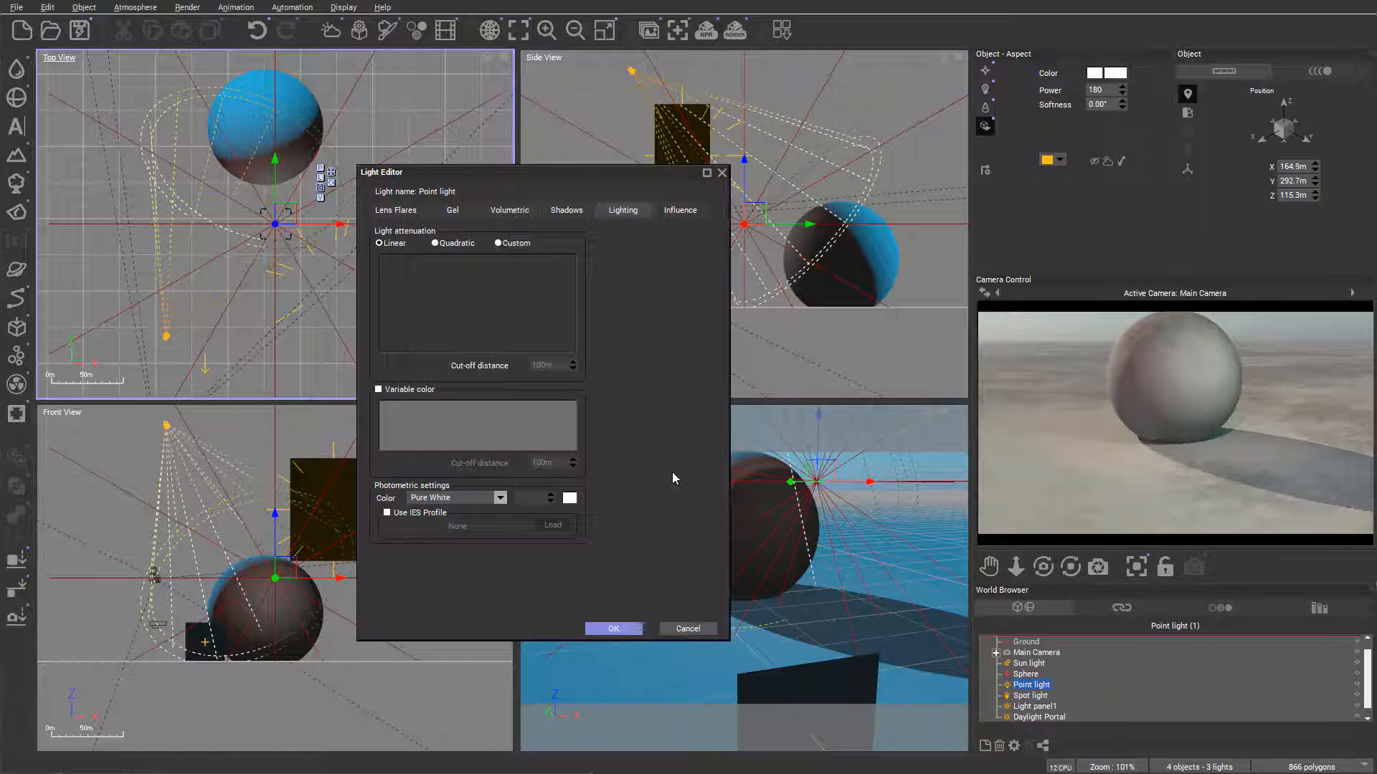
# - Try to assign an IES profile to the point light without switching to quadratic attenuation, and cancel the profile selection
pyautogui.click(399, 513)
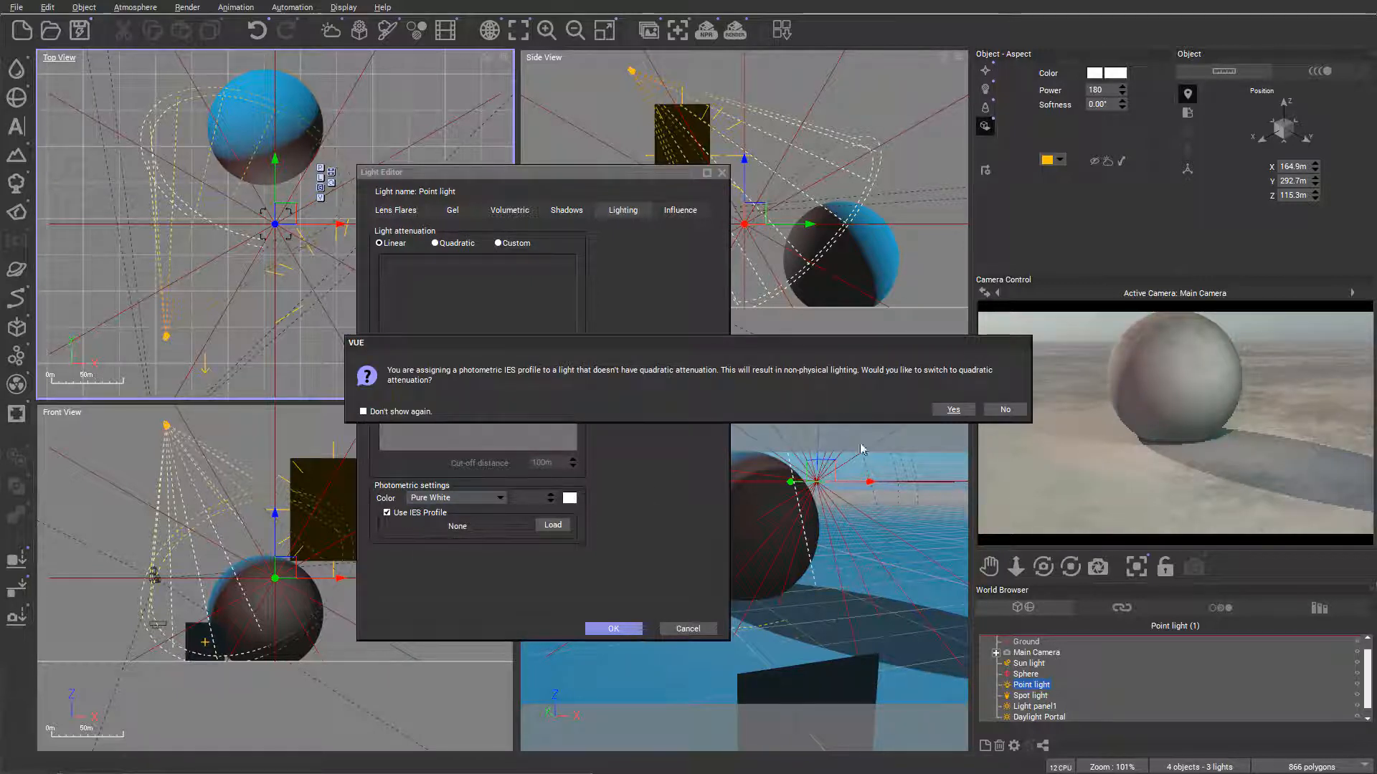
pyautogui.click(994, 407)
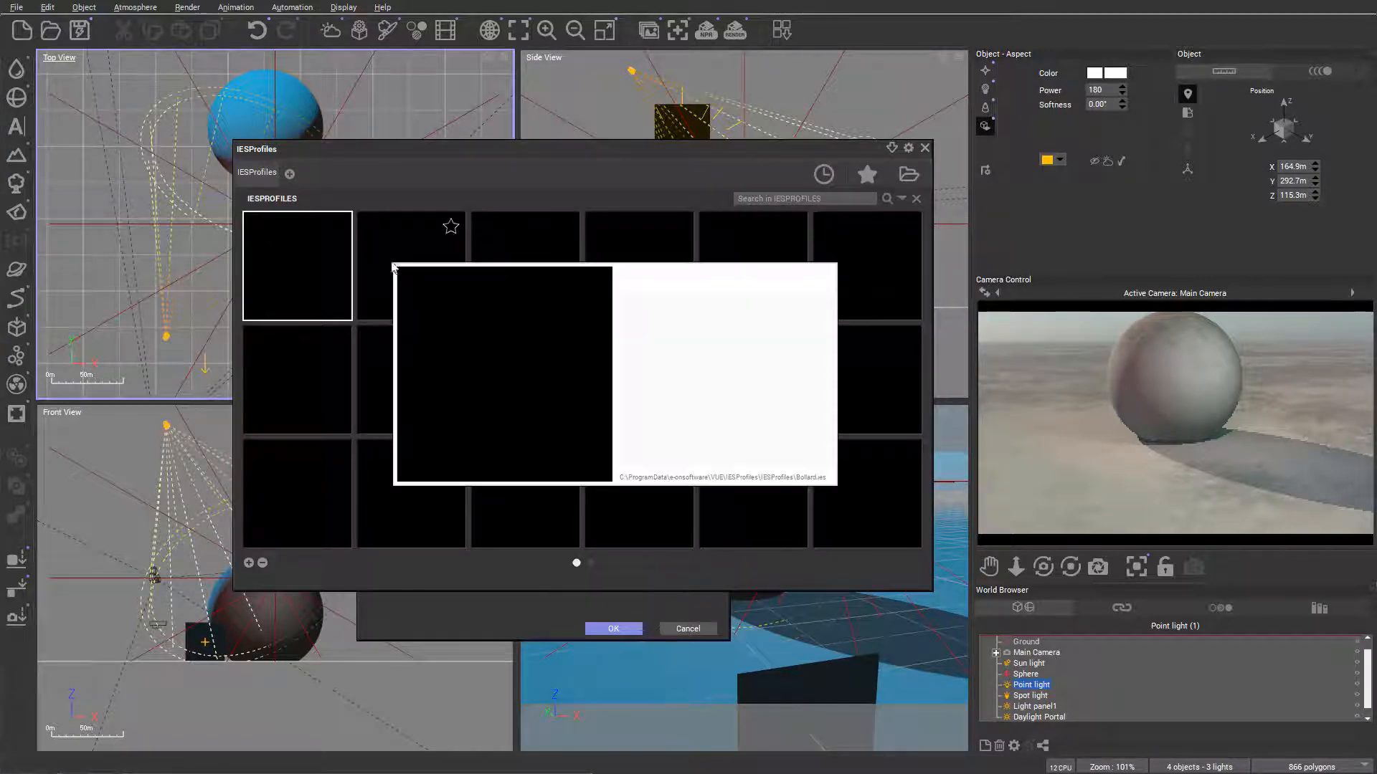
pyautogui.click(925, 148)
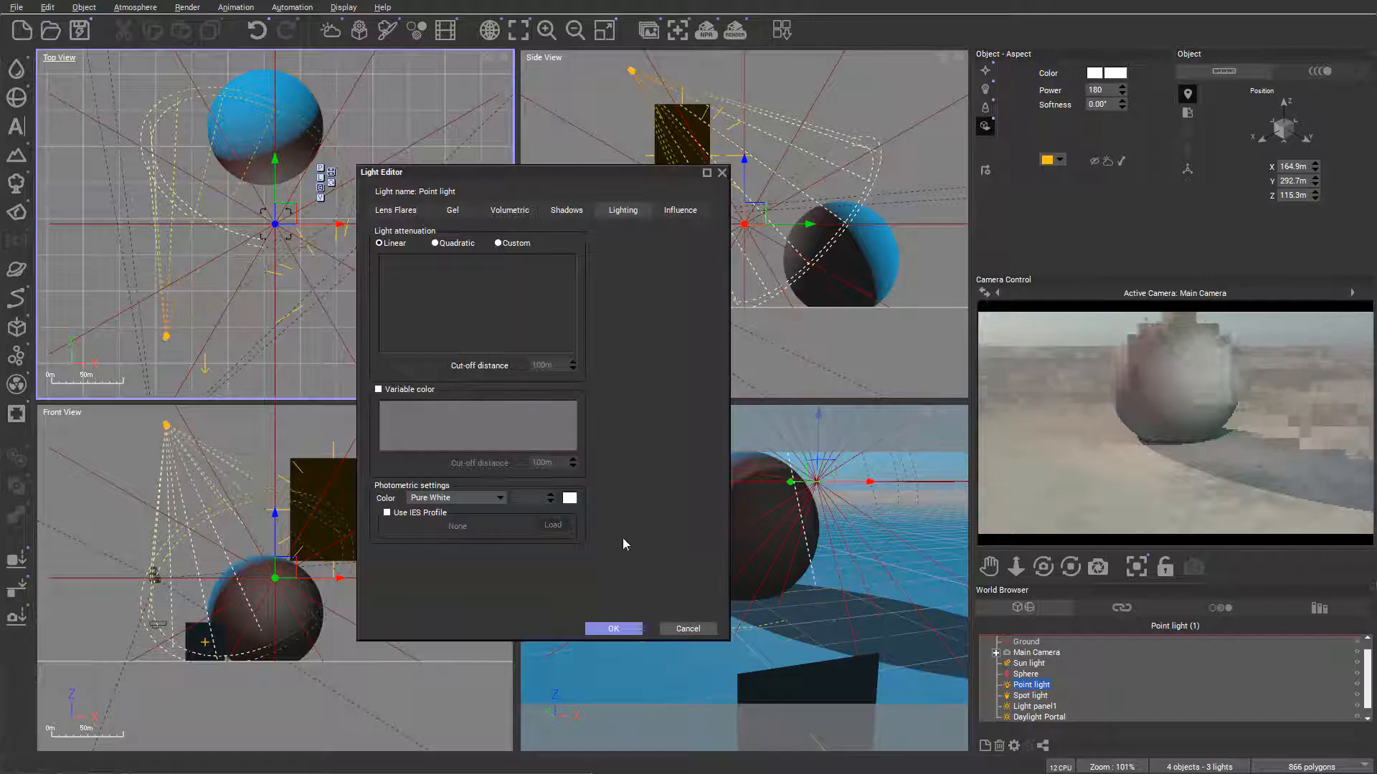
# - Examine which objects and lighting components the point light influences
pyautogui.click(680, 211)
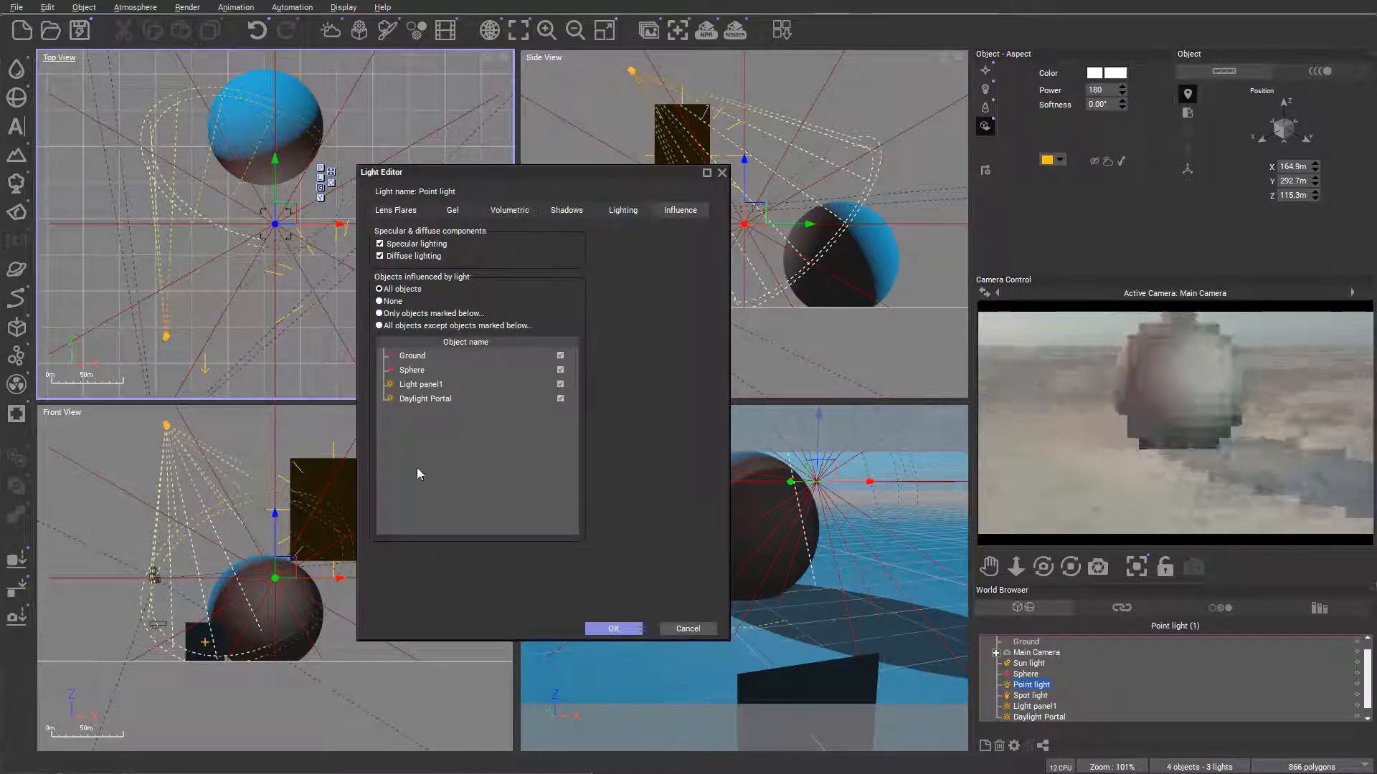
pyautogui.rightClick(1155, 388)
pyautogui.rightClick(1040, 317)
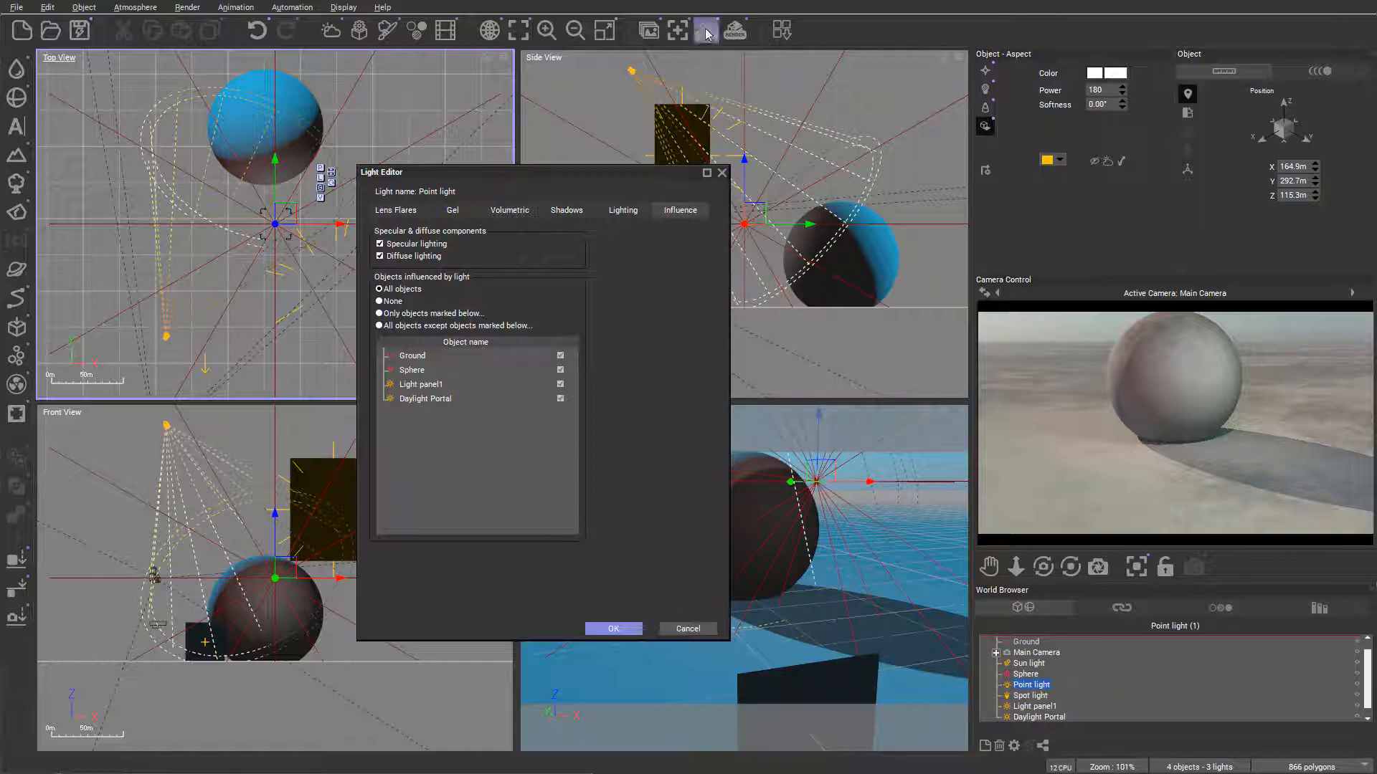
# - Delete the point light, spot light, light panel and daylight portal together
pyautogui.click(1034, 687)
pyautogui.keyDown('shift'); pyautogui.click(1043, 717); pyautogui.keyUp('shift')
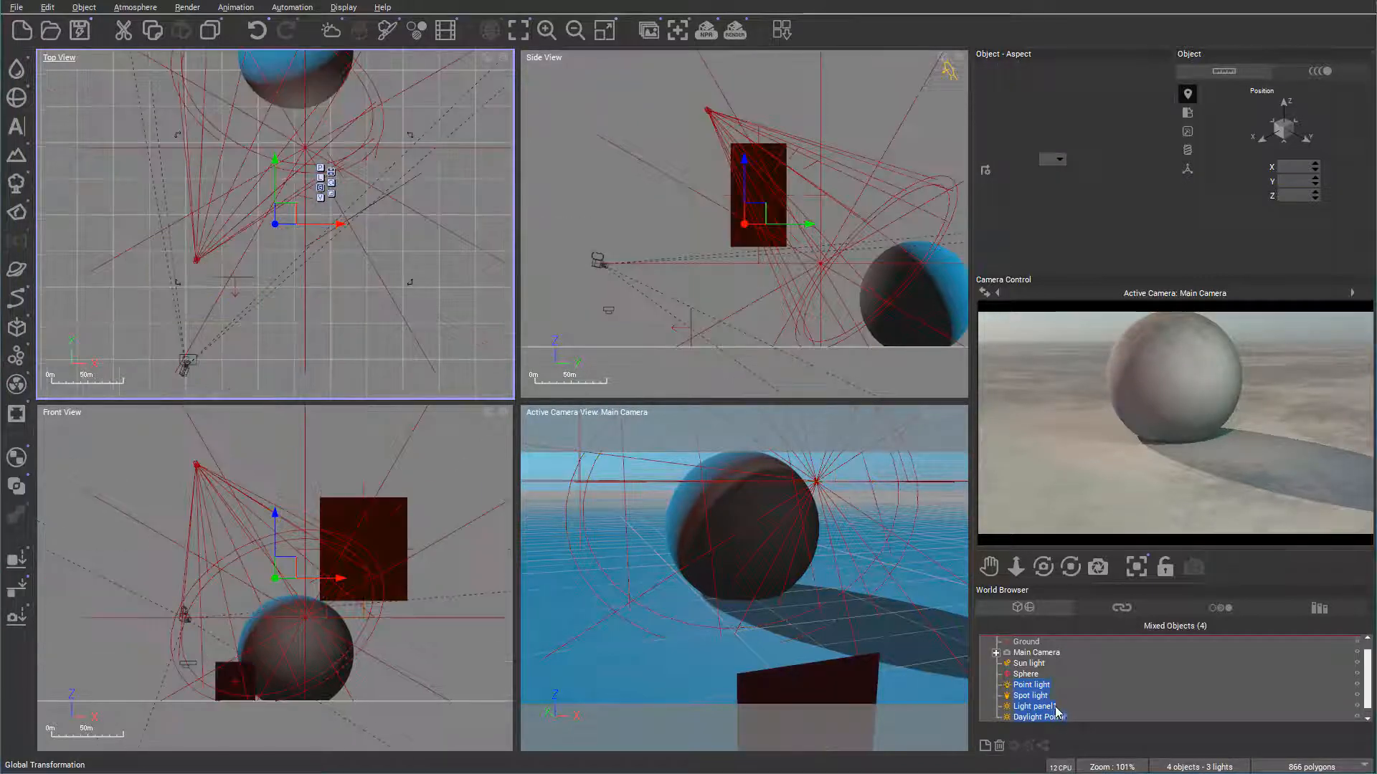
pyautogui.press('Delete')
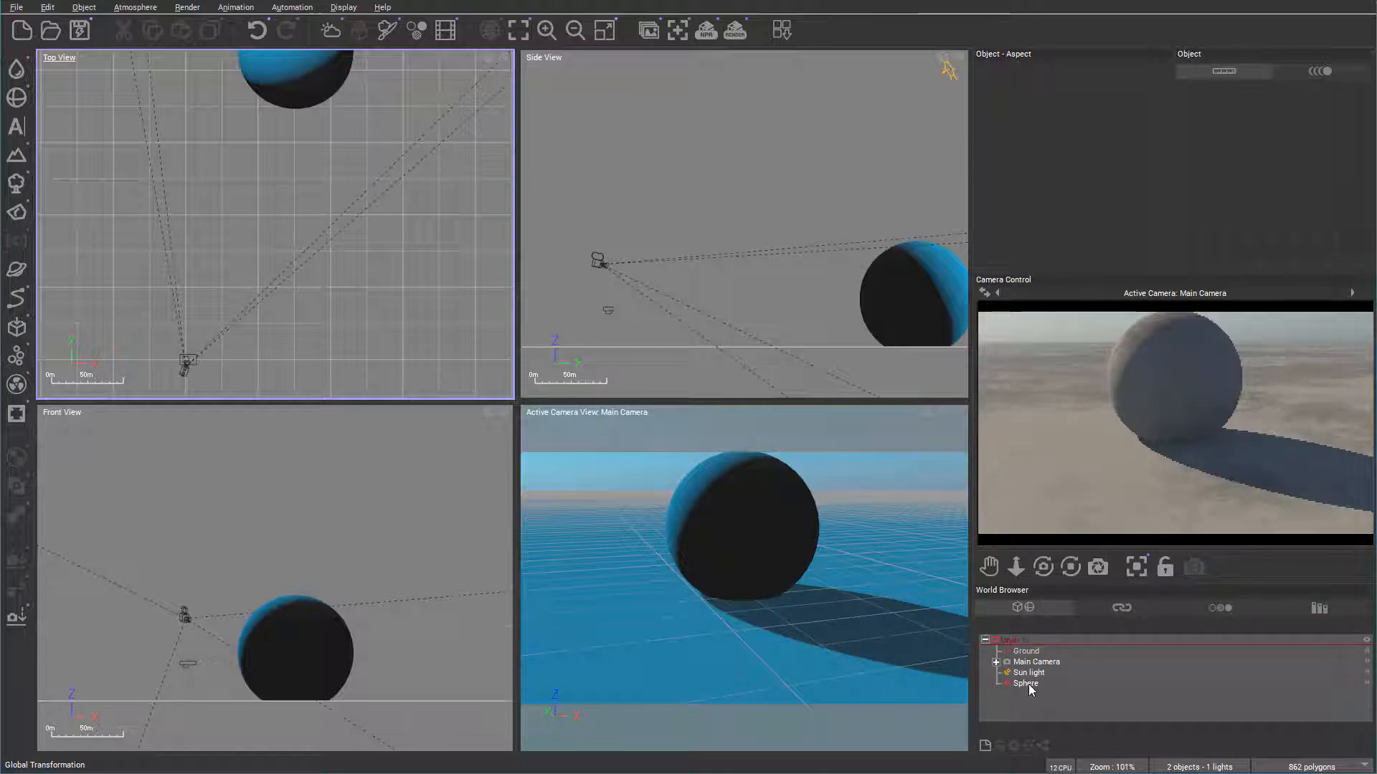
# - Convert the sphere into an area light
pyautogui.click(1029, 684)
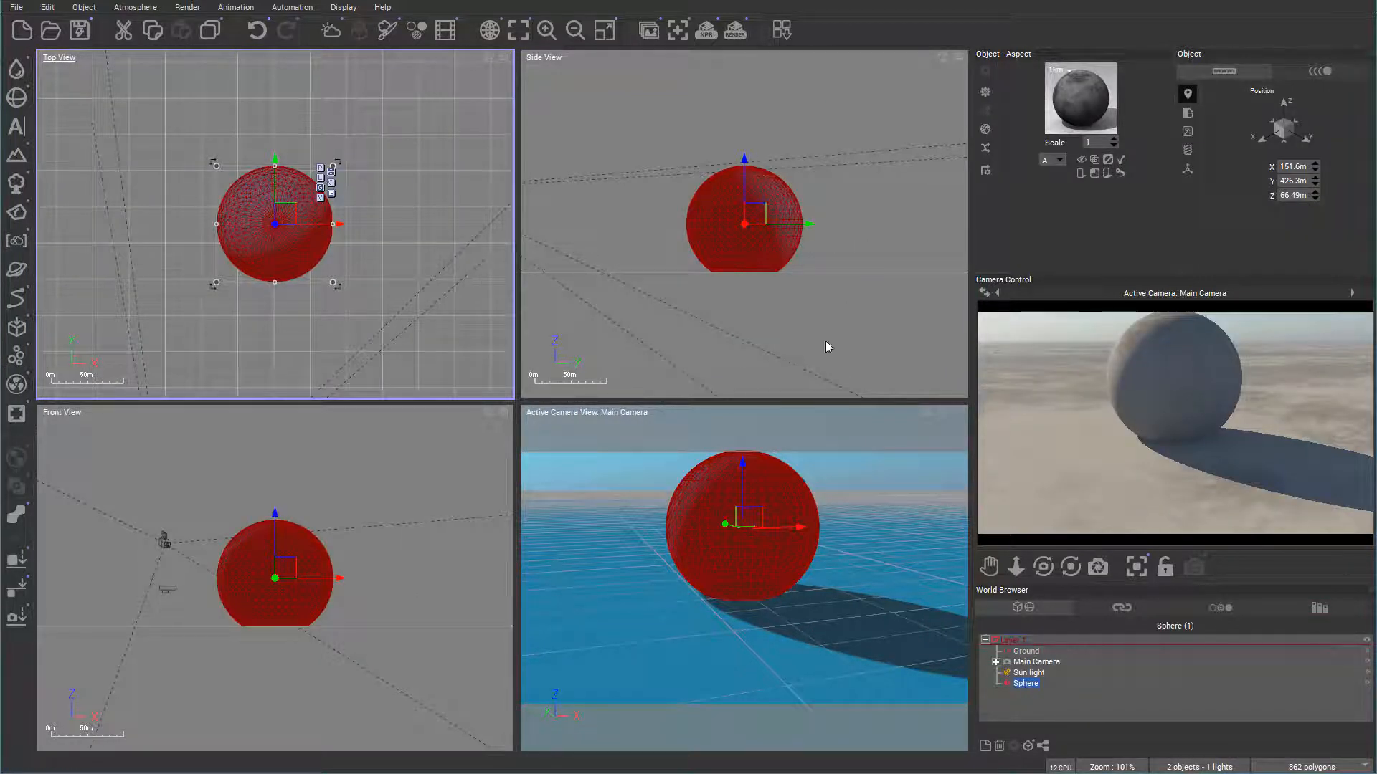
pyautogui.rightClick(711, 209)
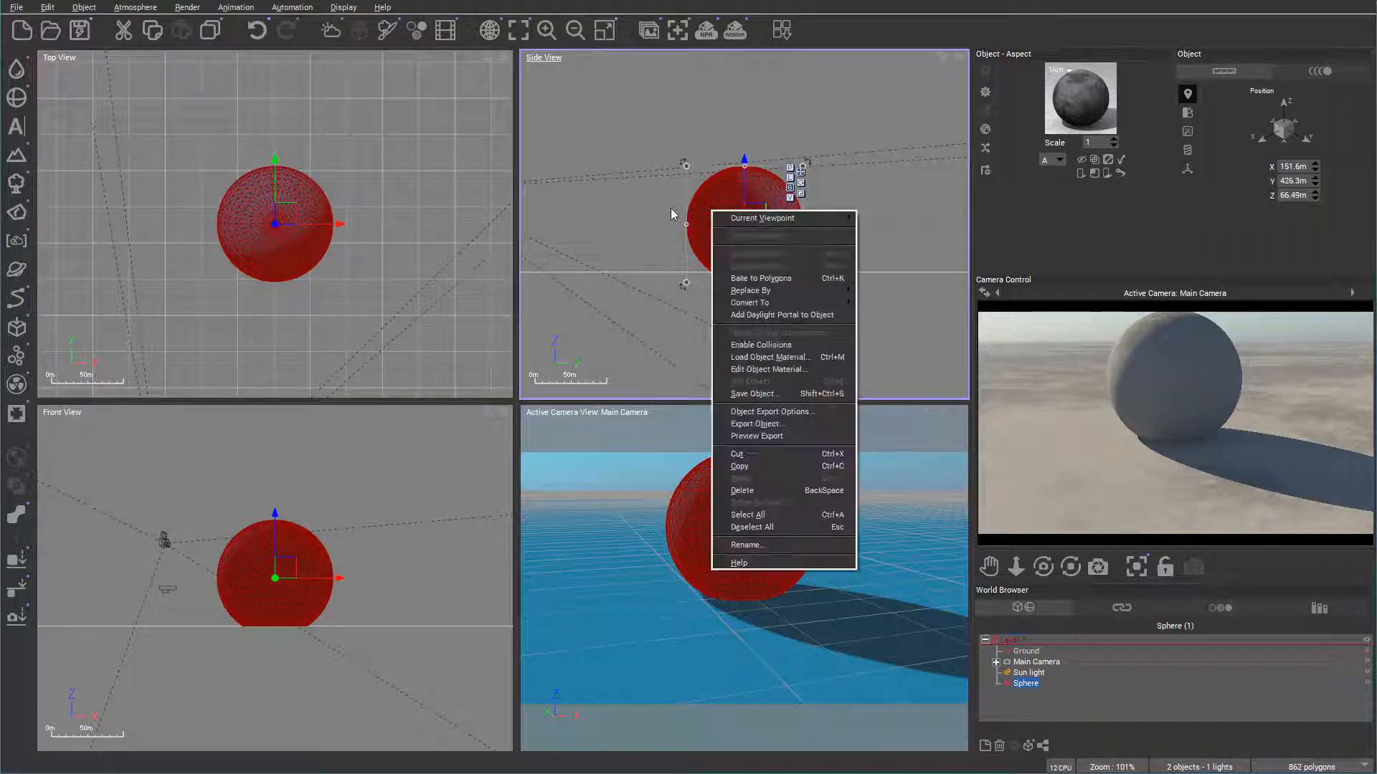
pyautogui.moveTo(792, 220)
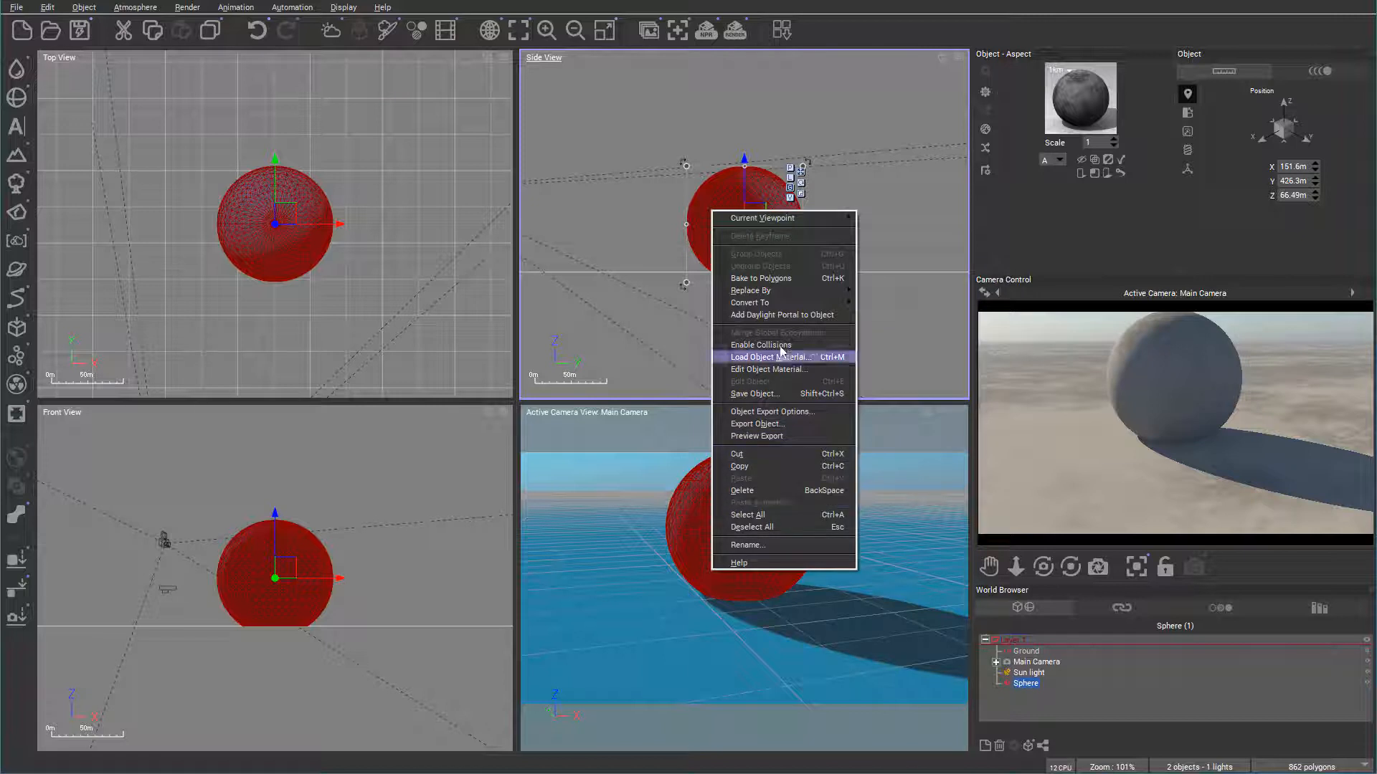
pyautogui.moveTo(770, 304)
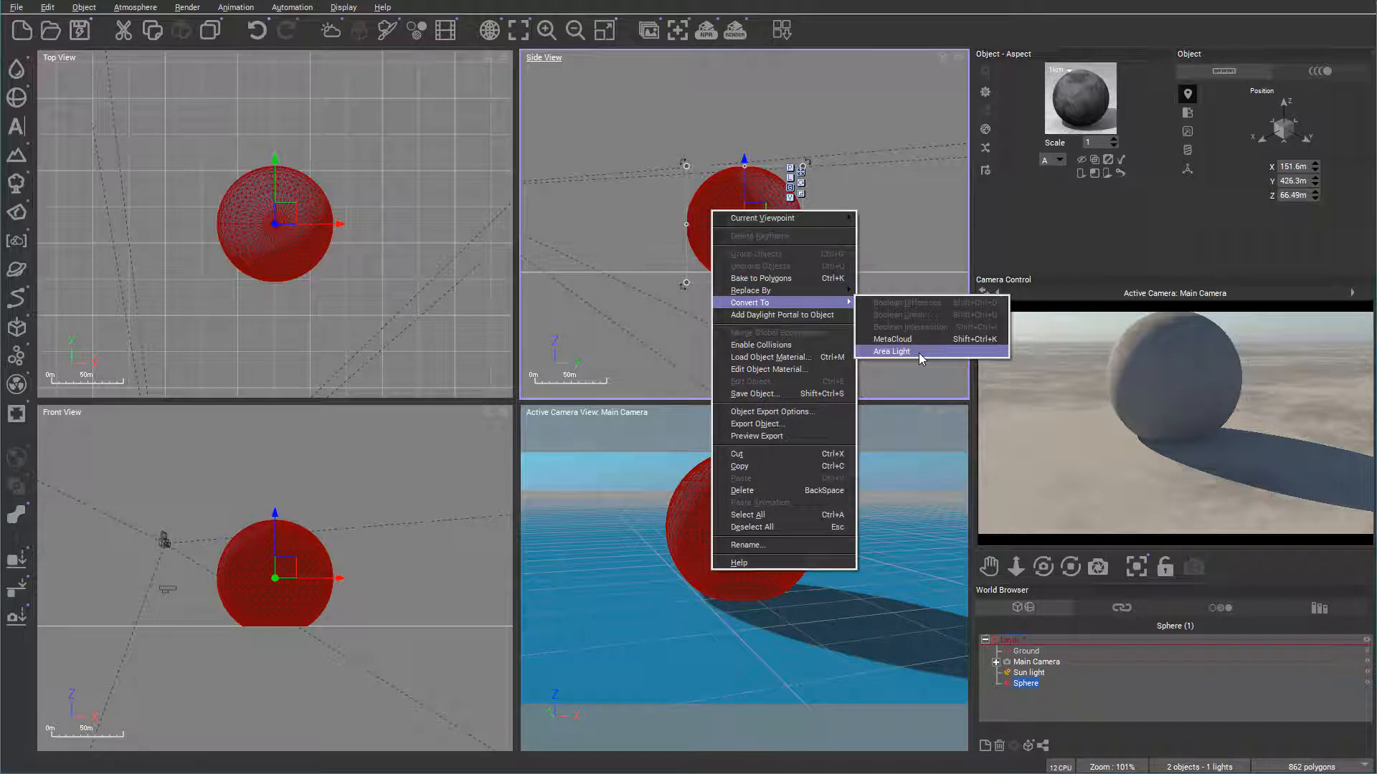
pyautogui.click(893, 352)
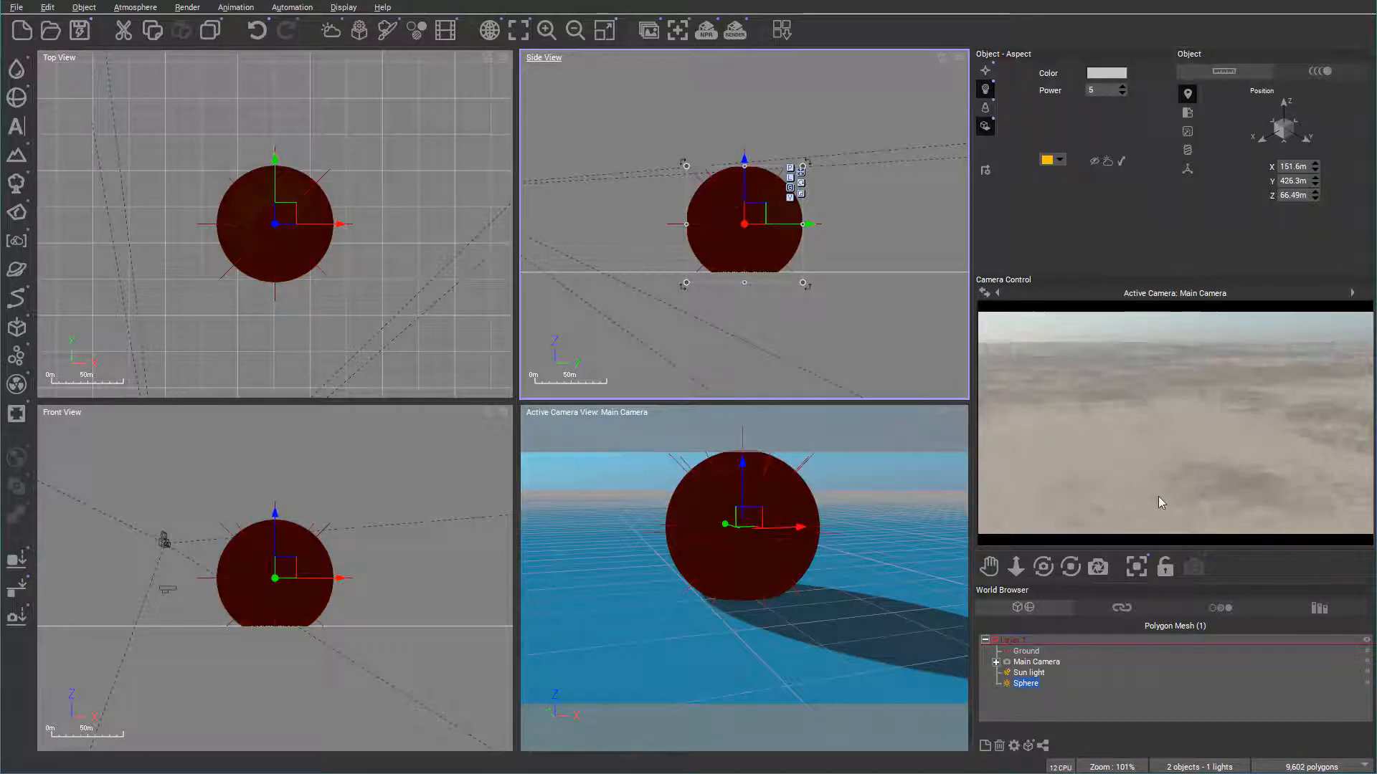
# - Move the area light up off the ground to about Y 475.9 m, Z 138.8 m, and raise its power to about 235
pyautogui.moveTo(896, 253); pyautogui.dragTo(917, 340, button='right')
pyautogui.moveTo(771, 304); pyautogui.dragTo(808, 251)
pyautogui.moveTo(1123, 88); pyautogui.dragTo(1123, 3)
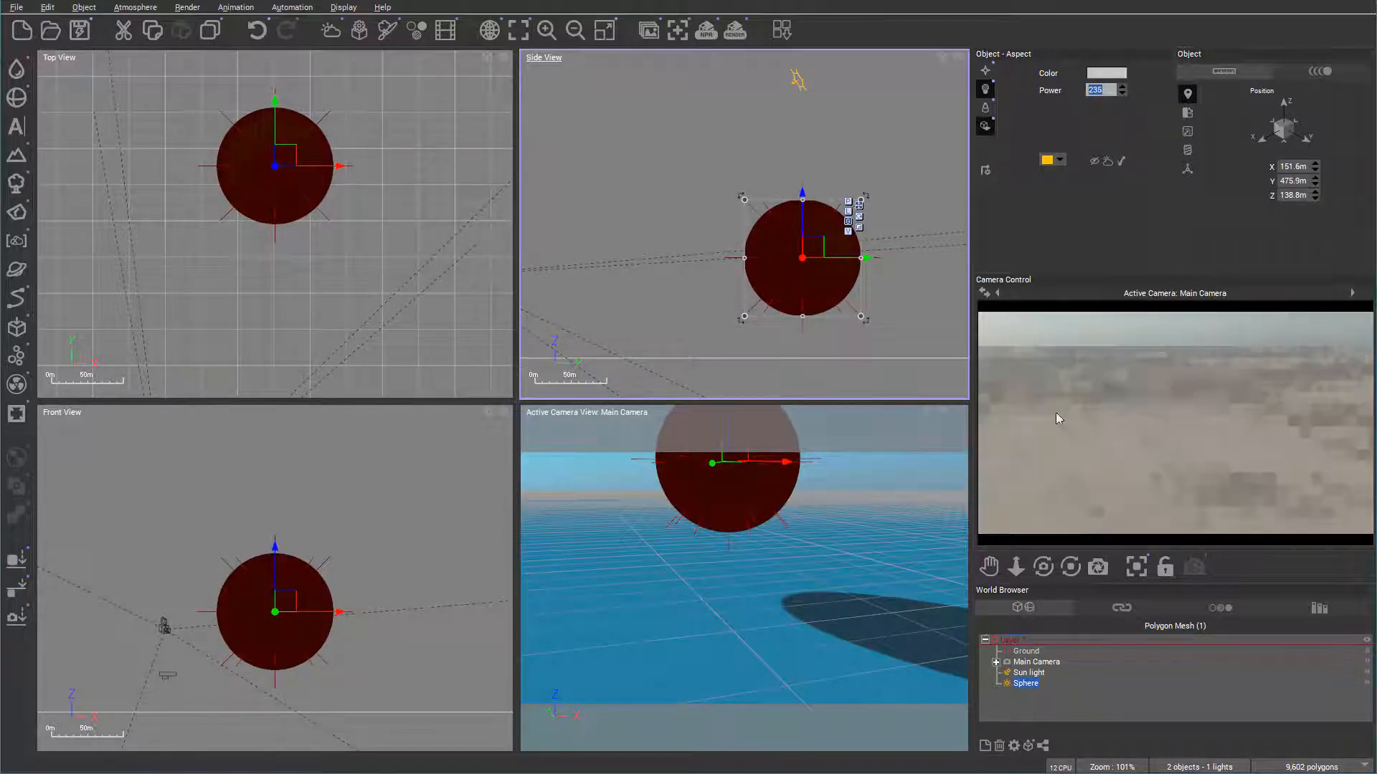
# - Change the area light's color to turquoise green and set its power to 1185
pyautogui.moveTo(1099, 76); pyautogui.dragTo(1083, 1)
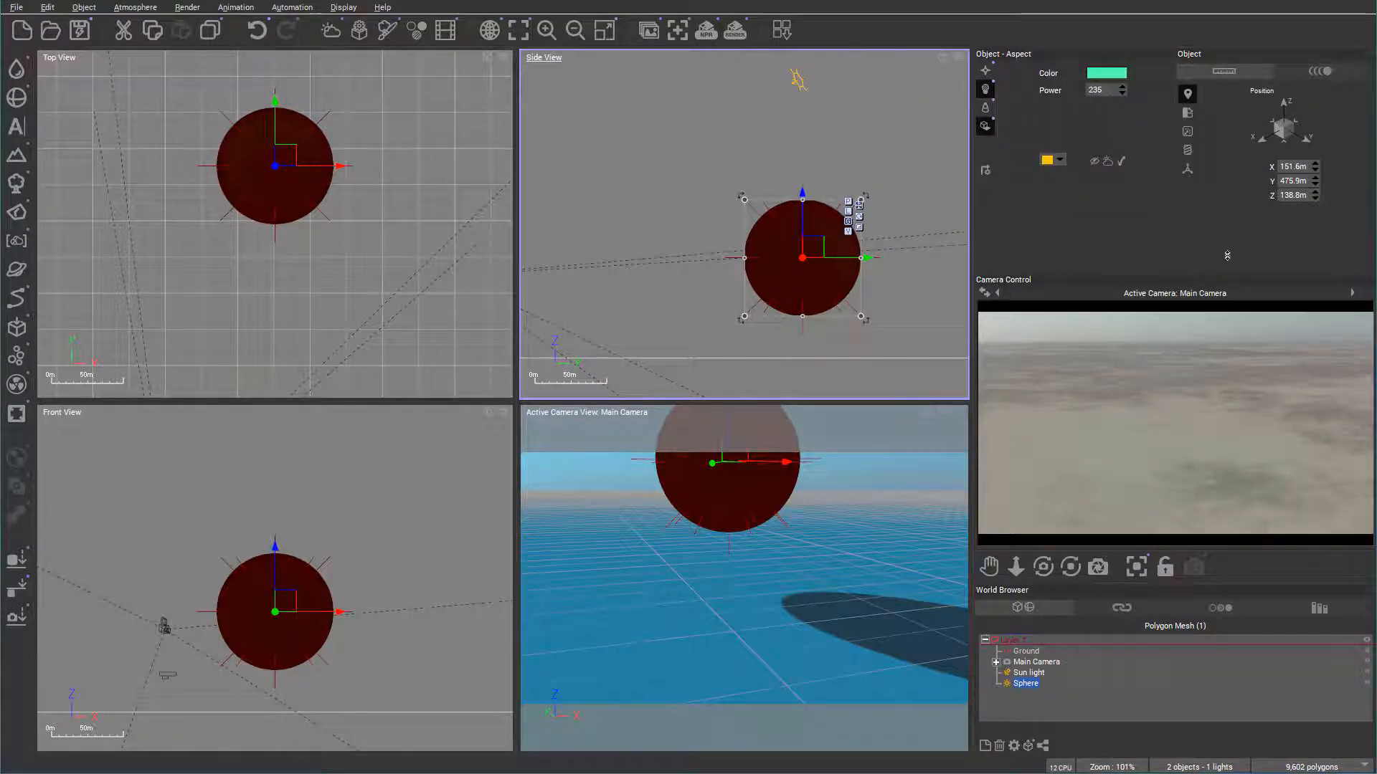
pyautogui.doubleClick(1095, 89)
pyautogui.write('1185')
pyautogui.press('Return')
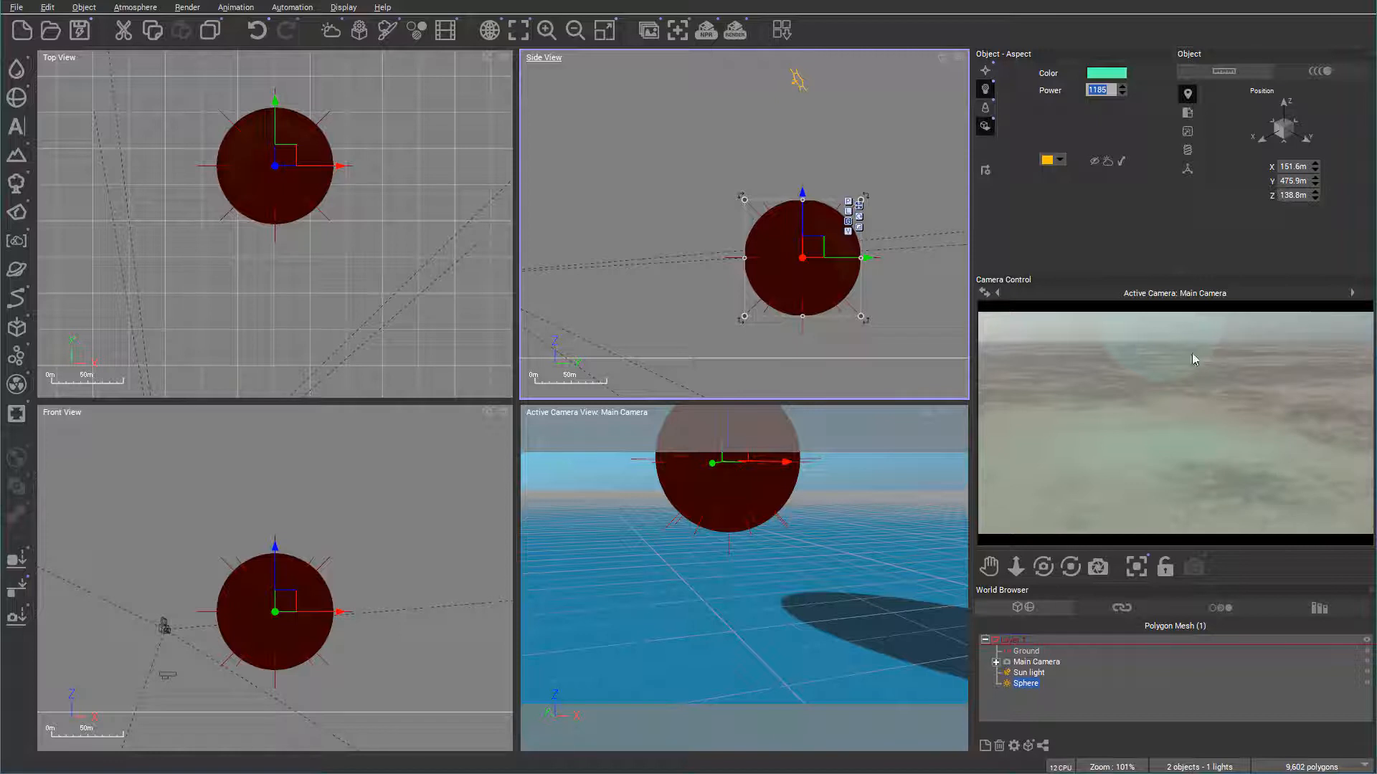
pyautogui.rightClick(1133, 402)
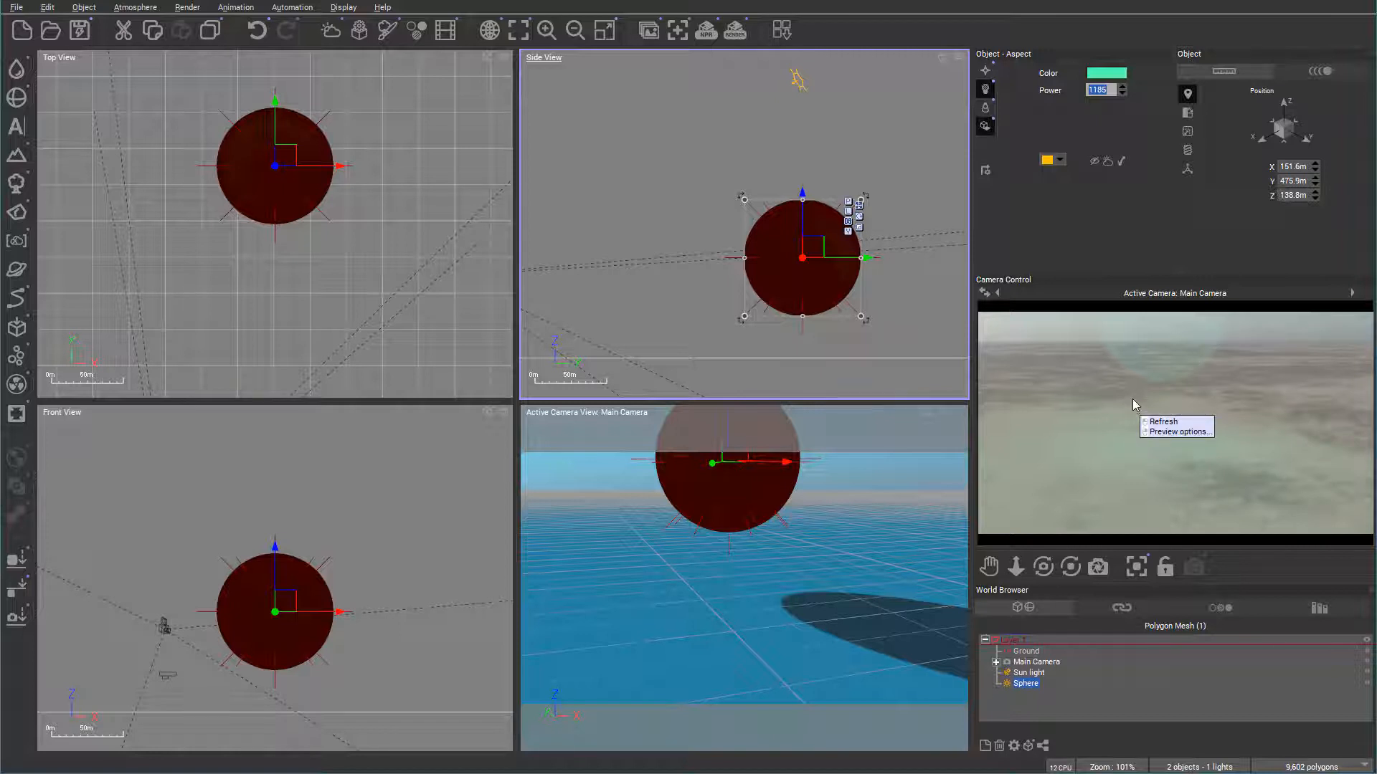
pyautogui.rightClick(976, 387)
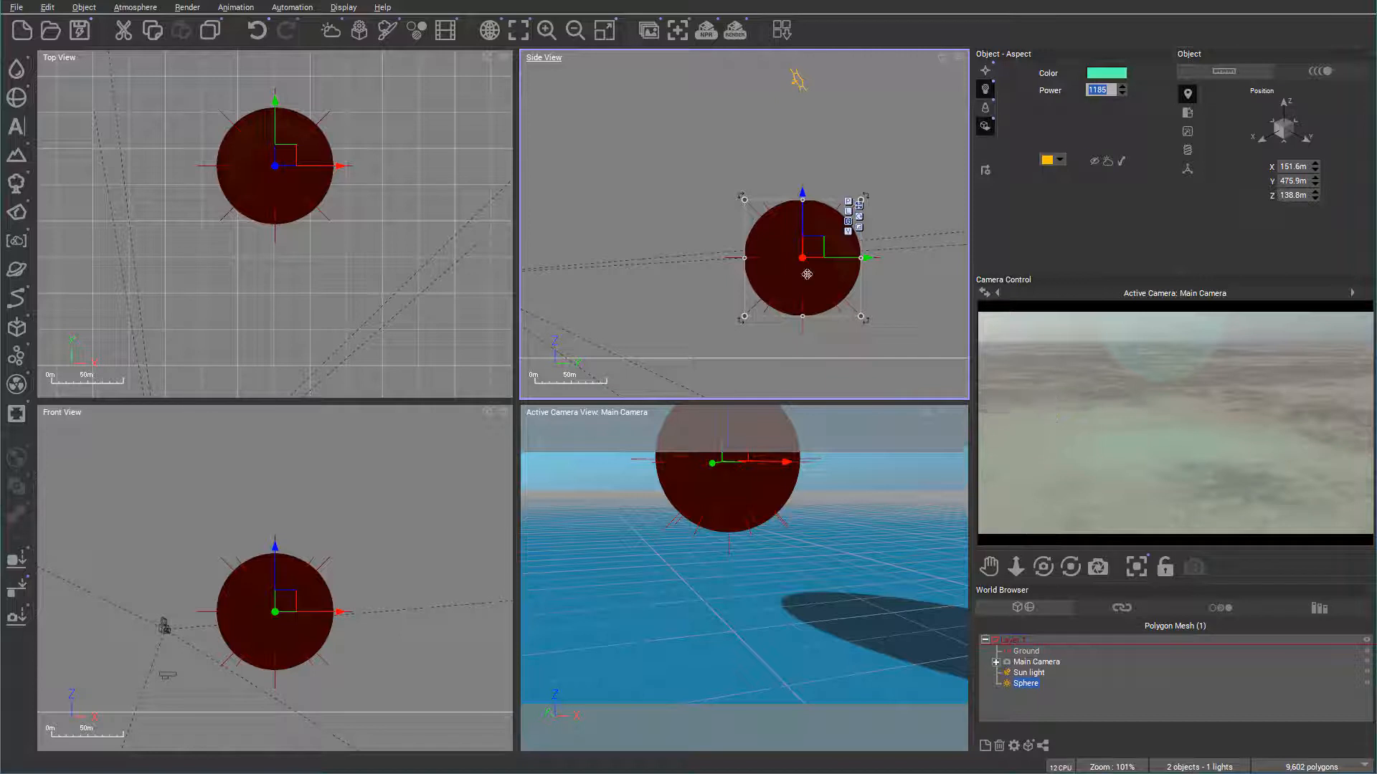